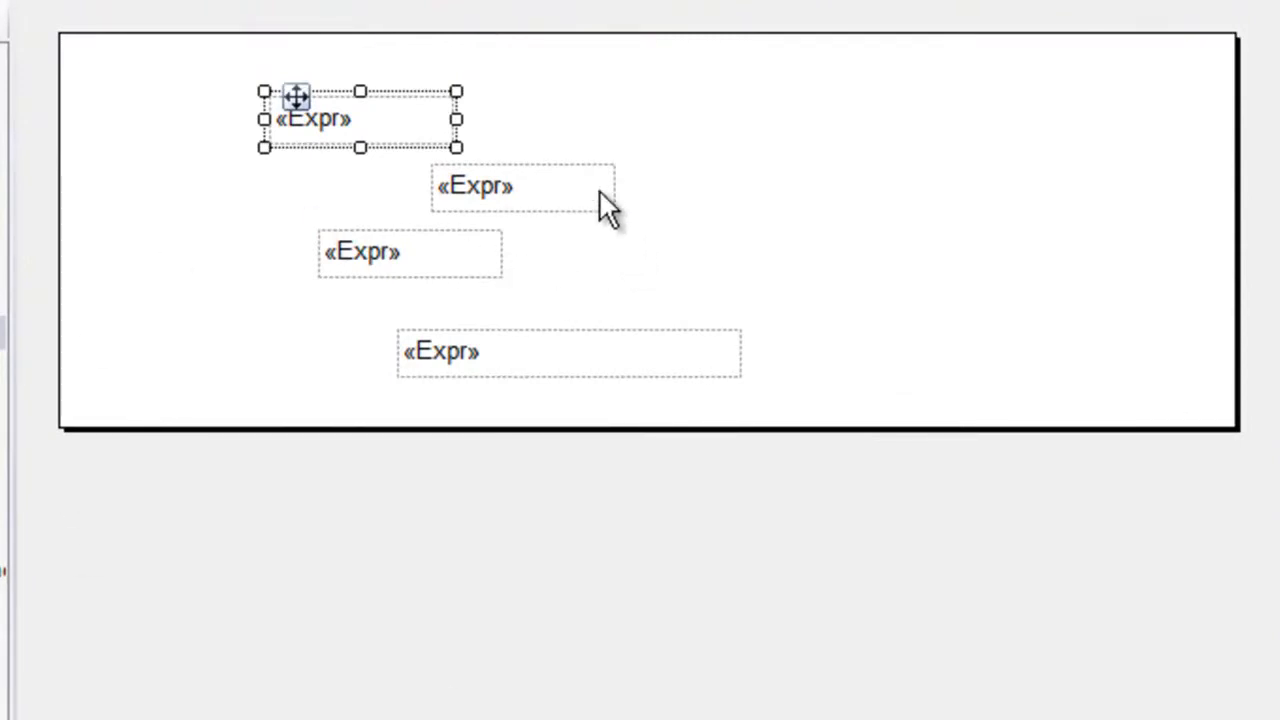
Move the three scattered text boxes into one row with the first text box, aligning them to its top and bottom edges.
{"action": "left_click_drag", "start_coordinate": [600, 191], "coordinate": [623, 133]}
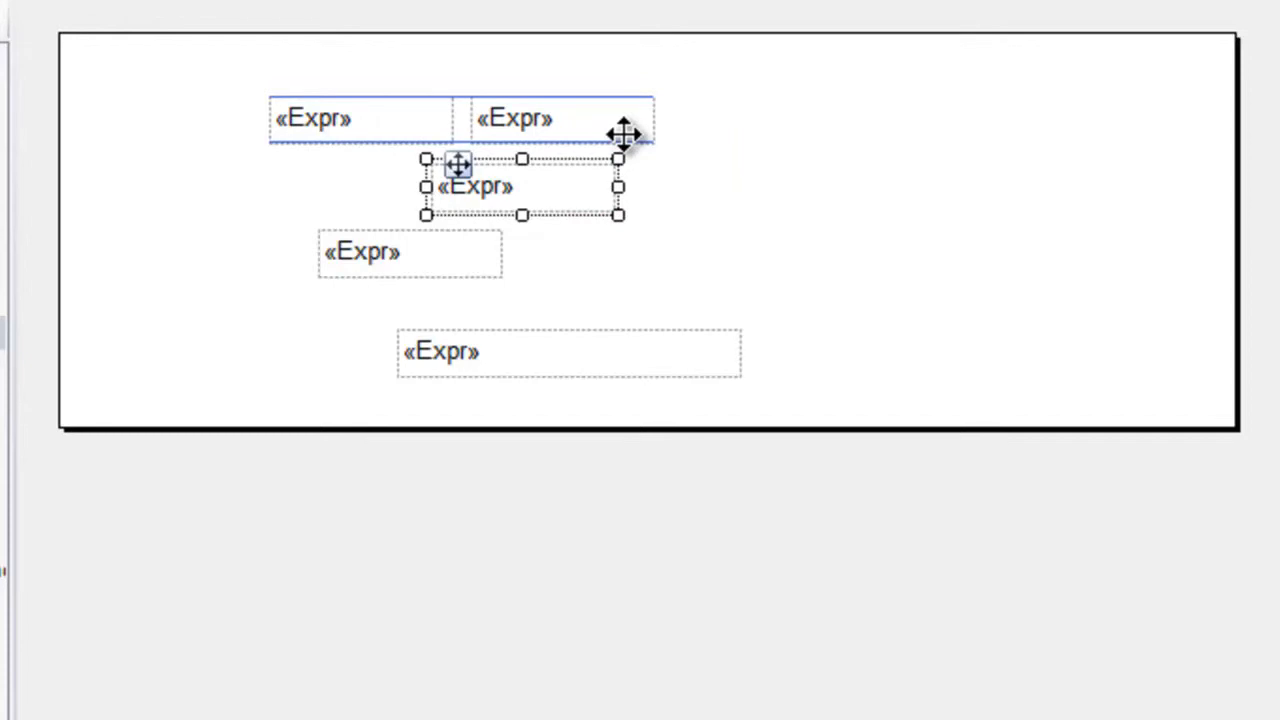
{"action": "left_click_drag", "start_coordinate": [623, 133], "coordinate": [629, 131]}
{"action": "left_click", "coordinate": [495, 250]}
{"action": "left_click_drag", "start_coordinate": [495, 250], "coordinate": [823, 128]}
{"action": "left_click_drag", "start_coordinate": [686, 362], "coordinate": [1186, 124]}
Move all four text boxes together toward the upper-left corner of the report body.
{"action": "left_click_drag", "start_coordinate": [223, 63], "coordinate": [1133, 170]}
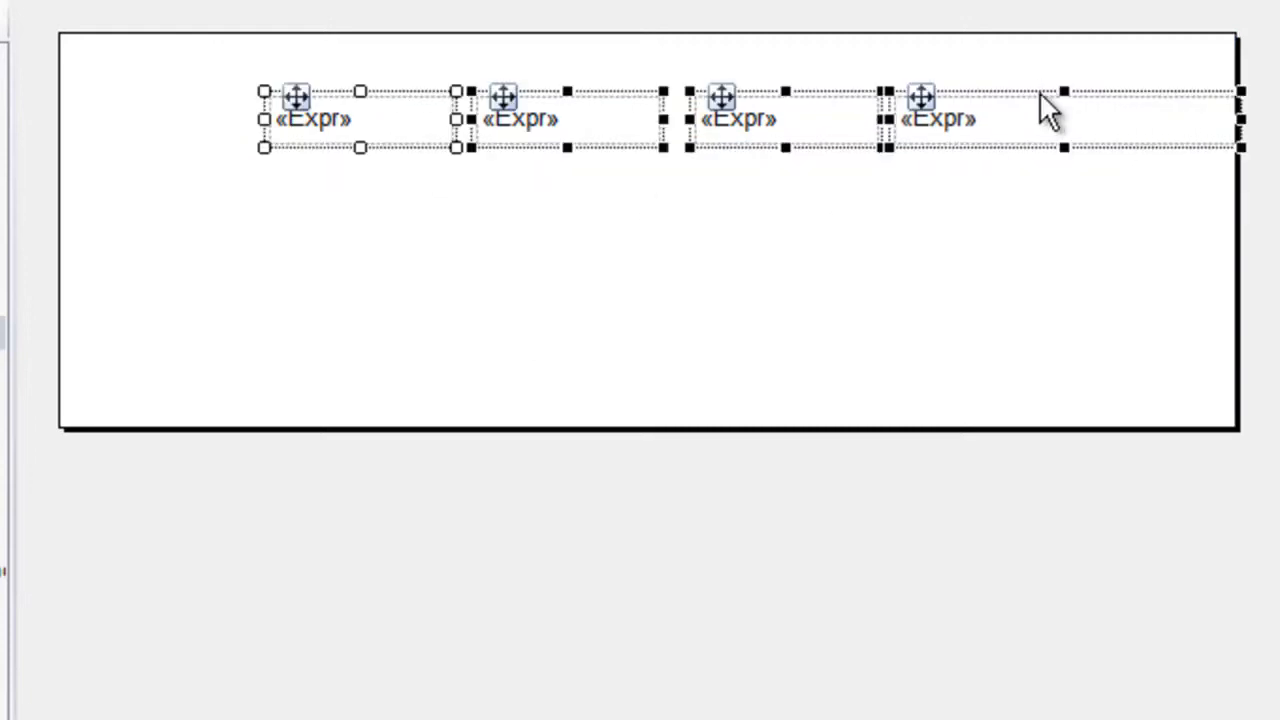
{"action": "left_click_drag", "start_coordinate": [1022, 93], "coordinate": [849, 63]}
{"action": "left_click", "coordinate": [840, 180]}
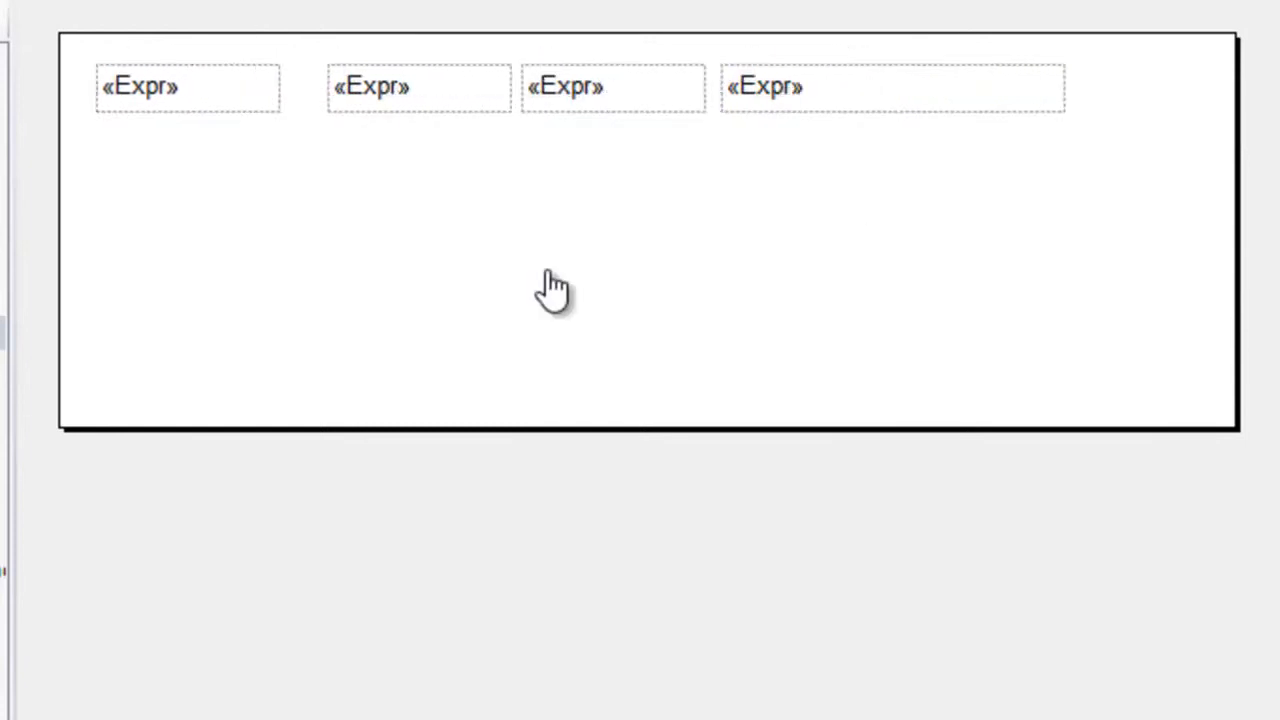
Reposition the wide last text box in the row, placing it 5 points from the third text box.
{"action": "left_click", "coordinate": [972, 88]}
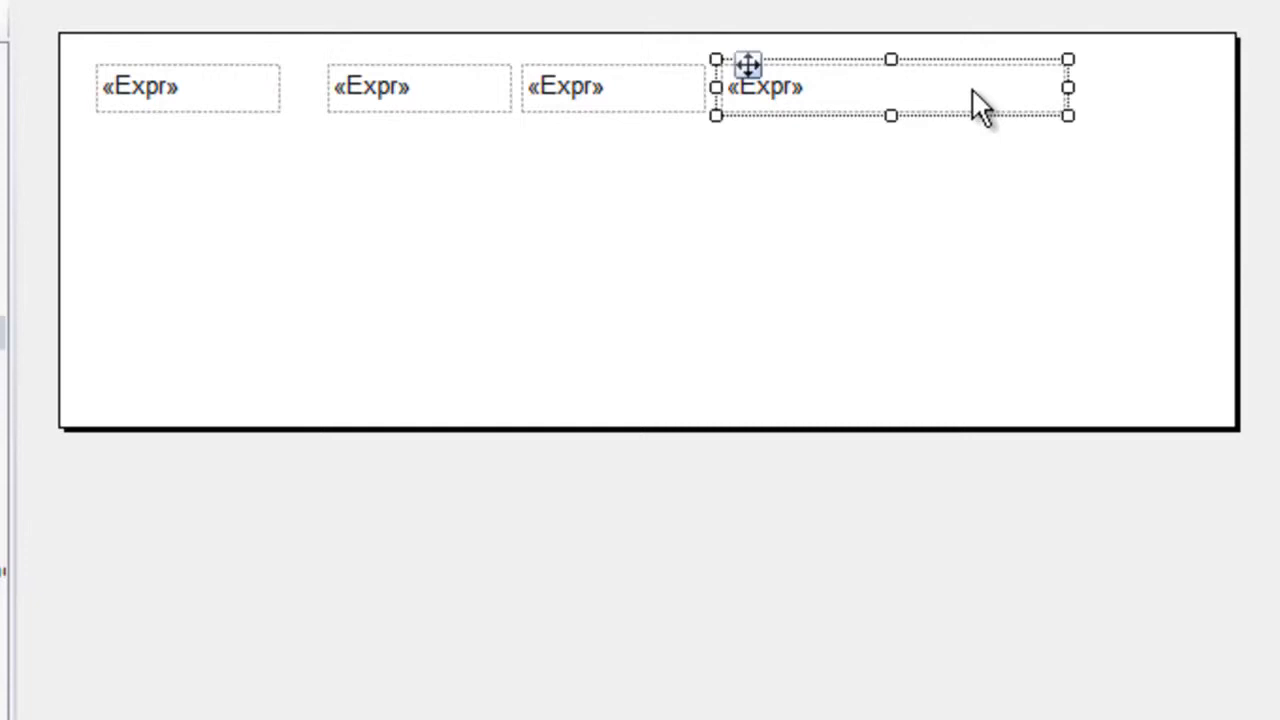
{"action": "left_click_drag", "start_coordinate": [971, 90], "coordinate": [997, 100]}
{"action": "key", "text": "ctrl"}
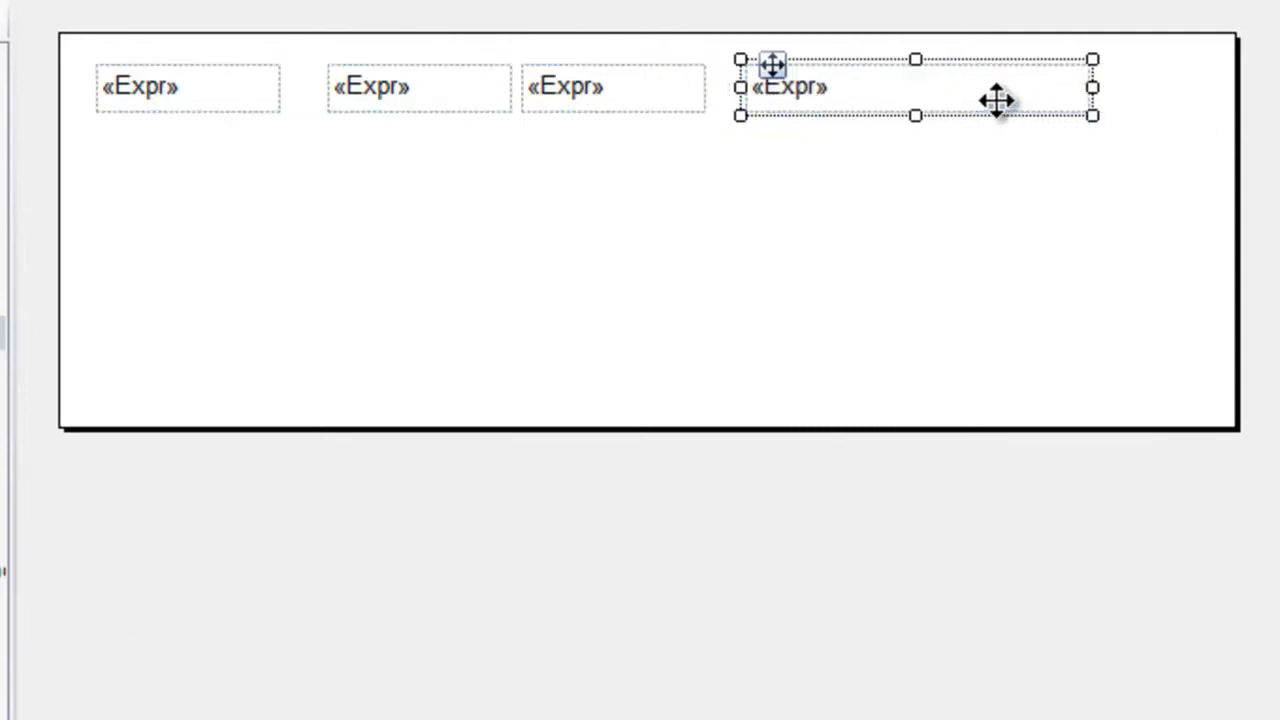
{"action": "left_click", "coordinate": [1027, 233]}
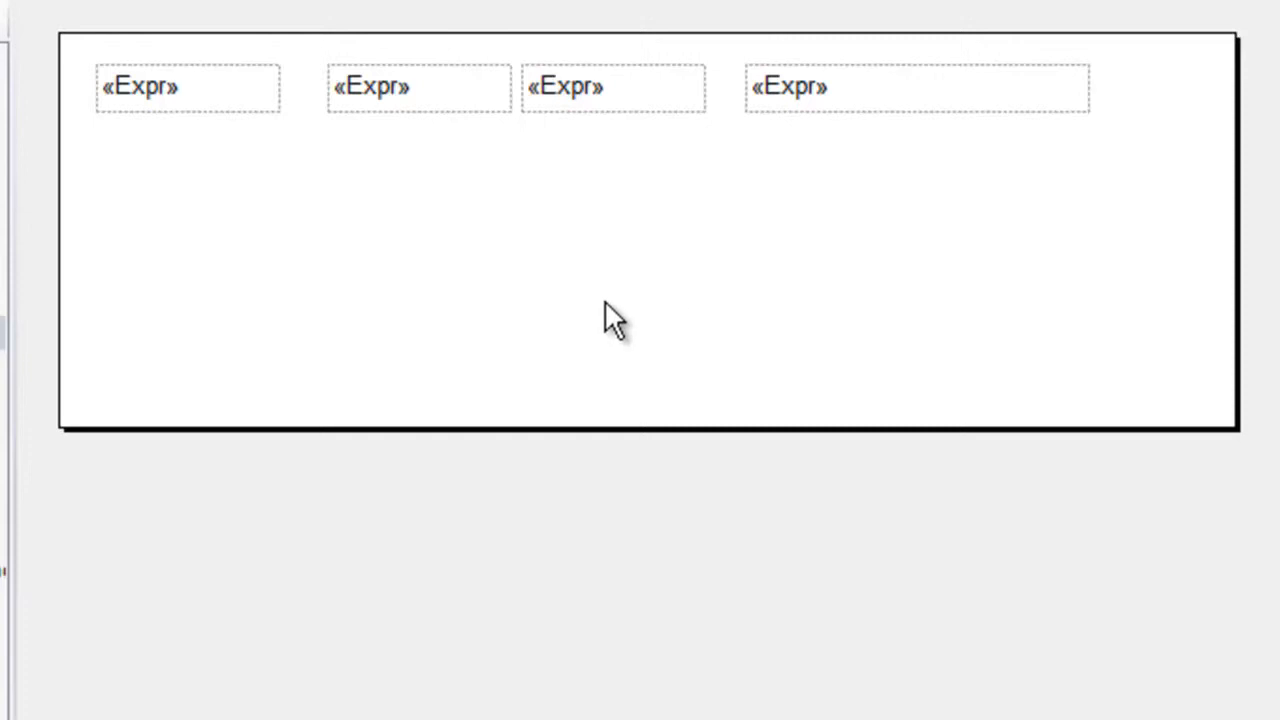
{"action": "left_click", "coordinate": [1047, 92]}
{"action": "left_click_drag", "start_coordinate": [1047, 92], "coordinate": [1015, 110]}
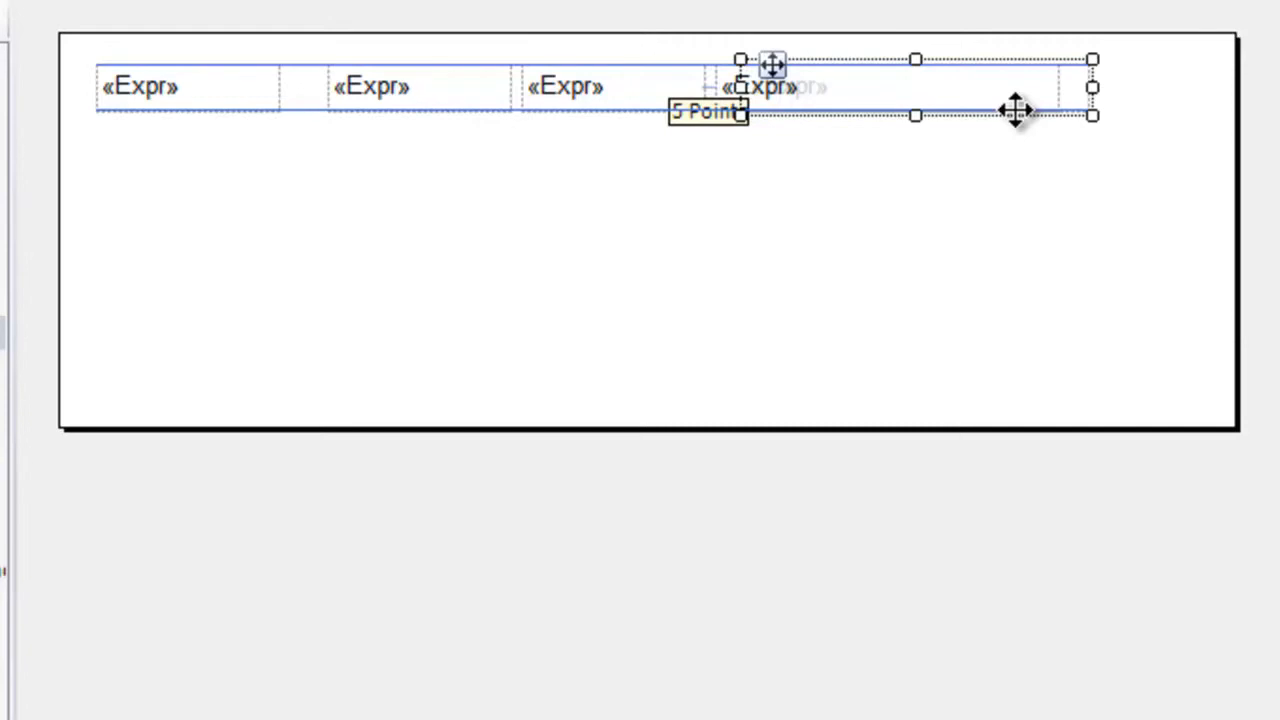
{"action": "left_click_drag", "start_coordinate": [1015, 110], "coordinate": [1011, 111]}
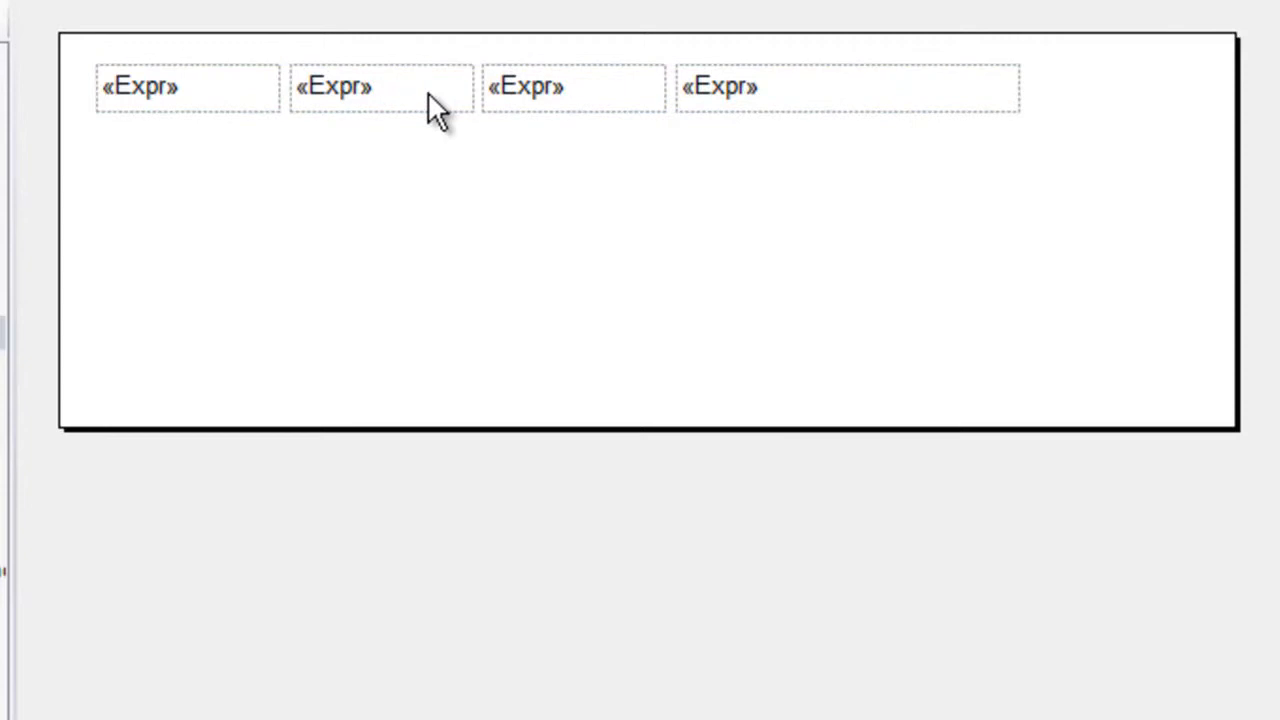
Move the second text box of the row to just below the first text box.
{"action": "left_click_drag", "start_coordinate": [428, 92], "coordinate": [240, 163]}
{"action": "left_click_drag", "start_coordinate": [240, 163], "coordinate": [240, 163]}
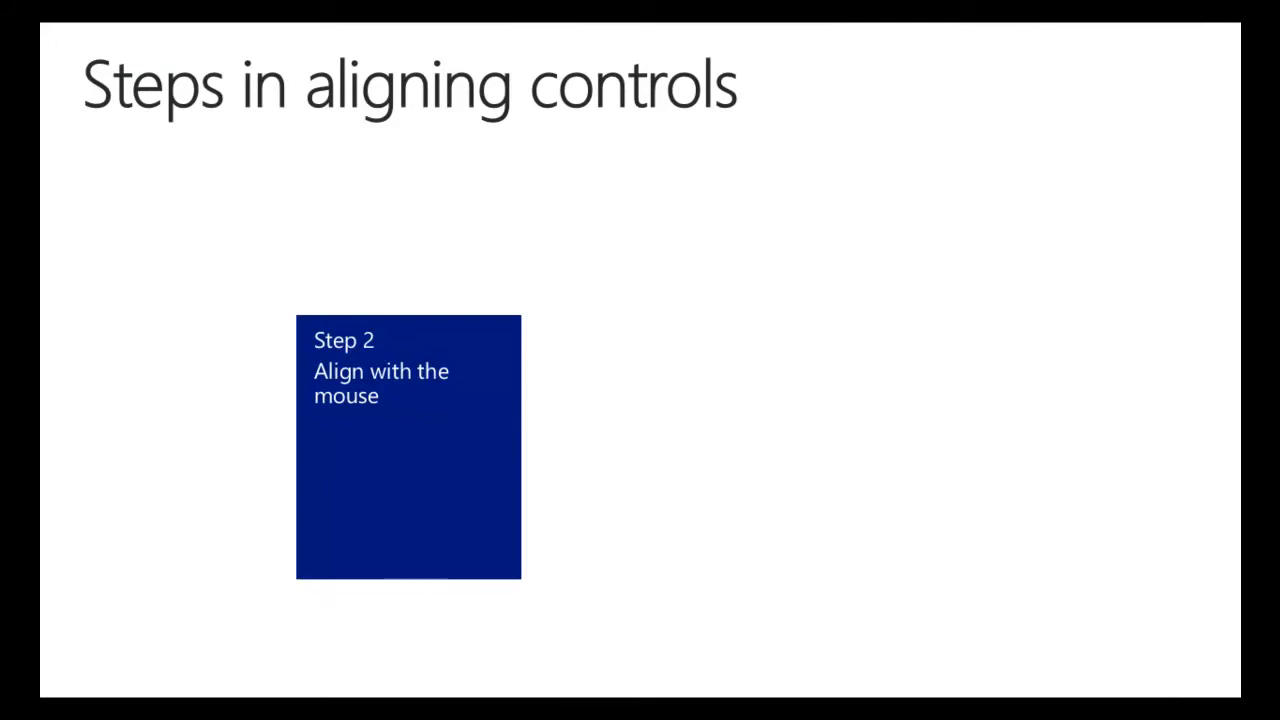
Show the Layout toolbar for the report designer.
{"action": "left_click", "coordinate": [855, 333]}
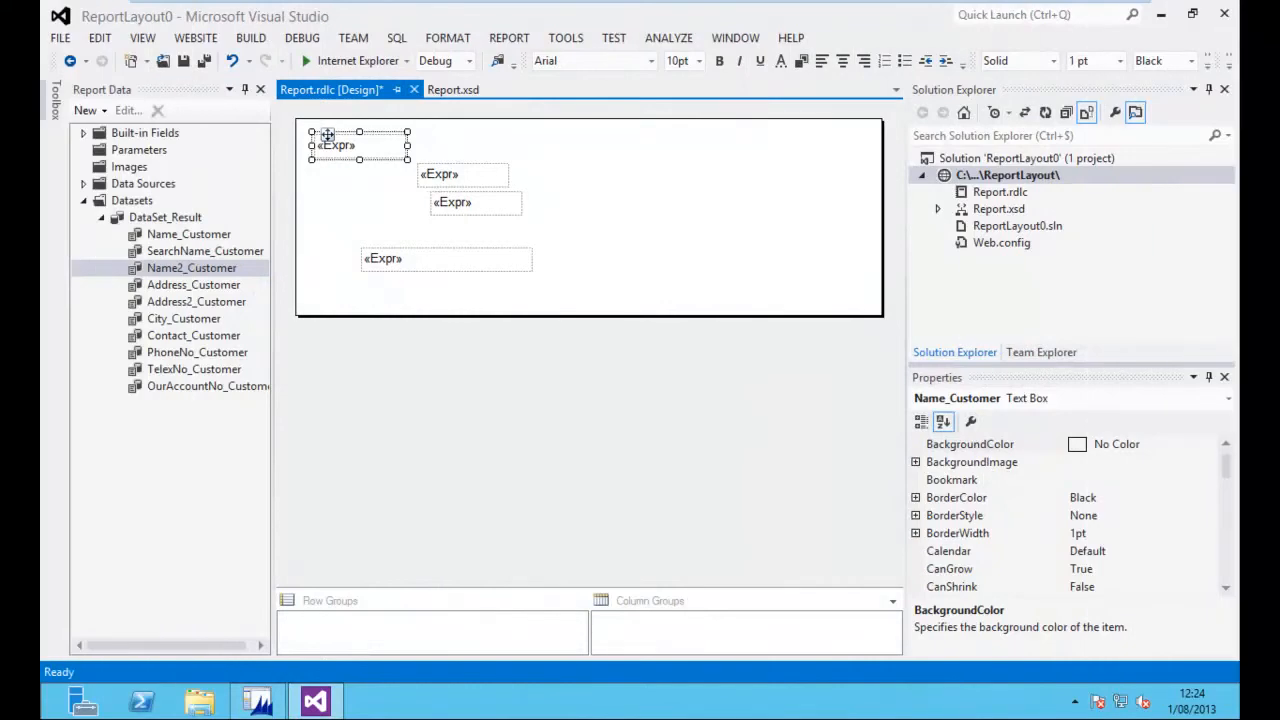
{"action": "right_click", "coordinate": [842, 34]}
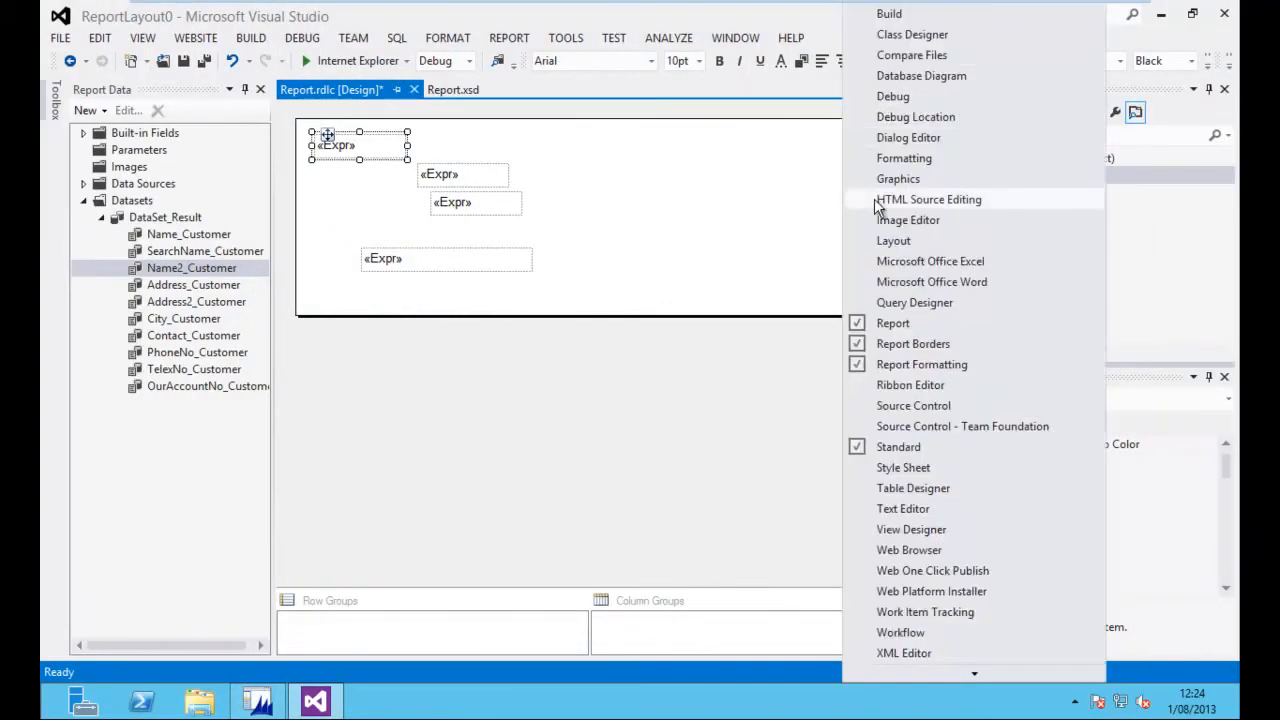
{"action": "left_click", "coordinate": [898, 241]}
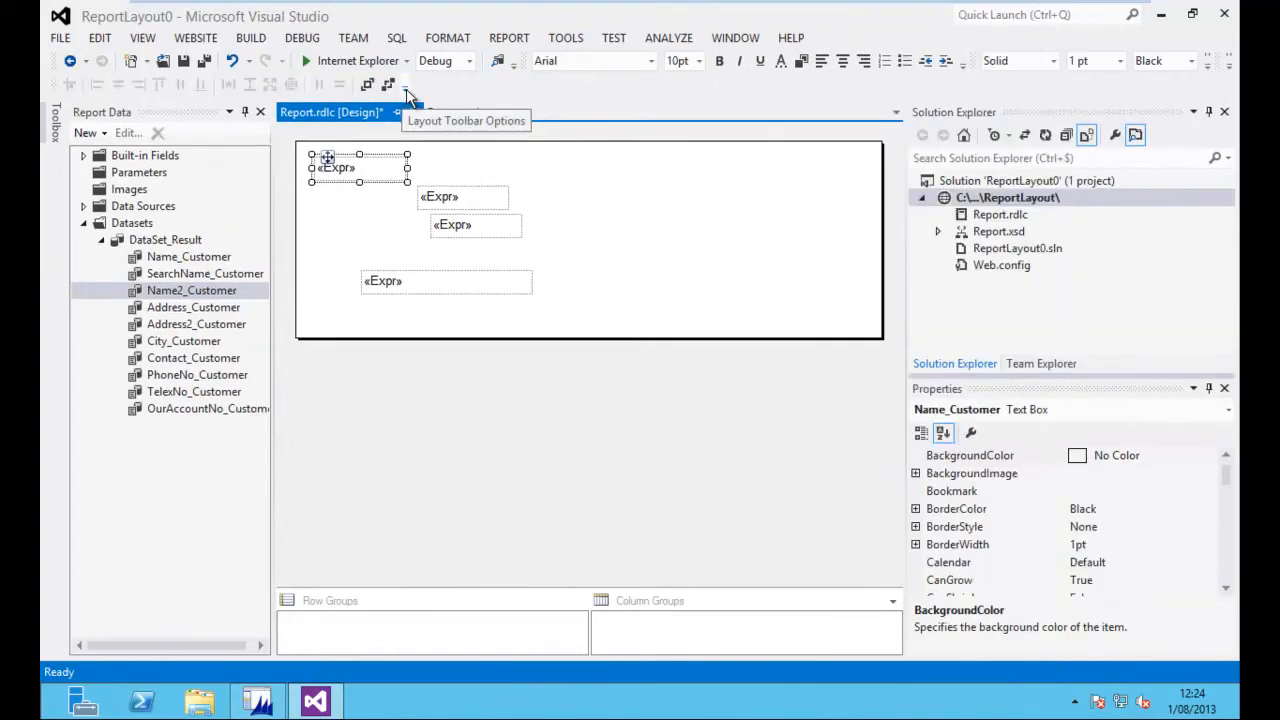
Add the missing horizontal and vertical spacing, Center Horizontally, Center Vertically, Merge Cells and Tab Order commands to the Layout toolbar.
{"action": "left_click", "coordinate": [406, 89]}
{"action": "mouse_move", "coordinate": [467, 109]}
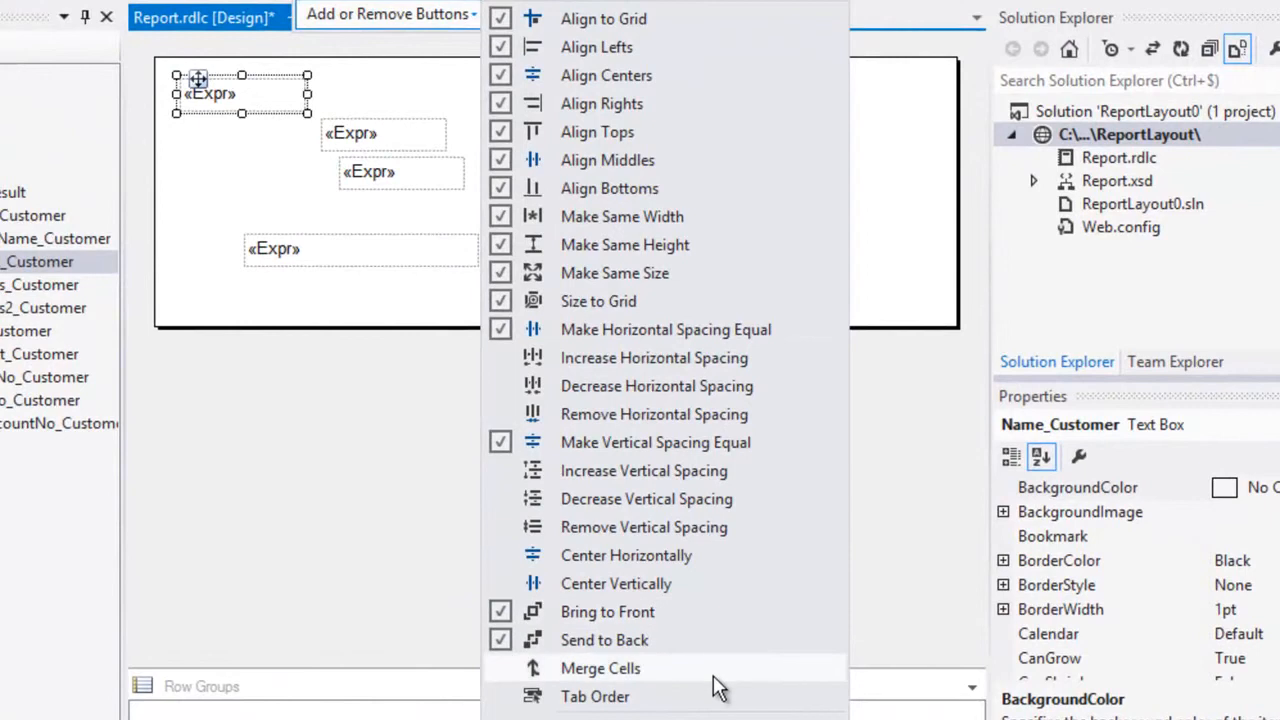
{"action": "left_click", "coordinate": [530, 358]}
{"action": "left_click", "coordinate": [560, 386]}
{"action": "left_click", "coordinate": [566, 414]}
{"action": "left_click", "coordinate": [570, 470]}
{"action": "left_click", "coordinate": [576, 502]}
{"action": "left_click", "coordinate": [574, 529]}
{"action": "left_click", "coordinate": [571, 557]}
{"action": "left_click", "coordinate": [568, 585]}
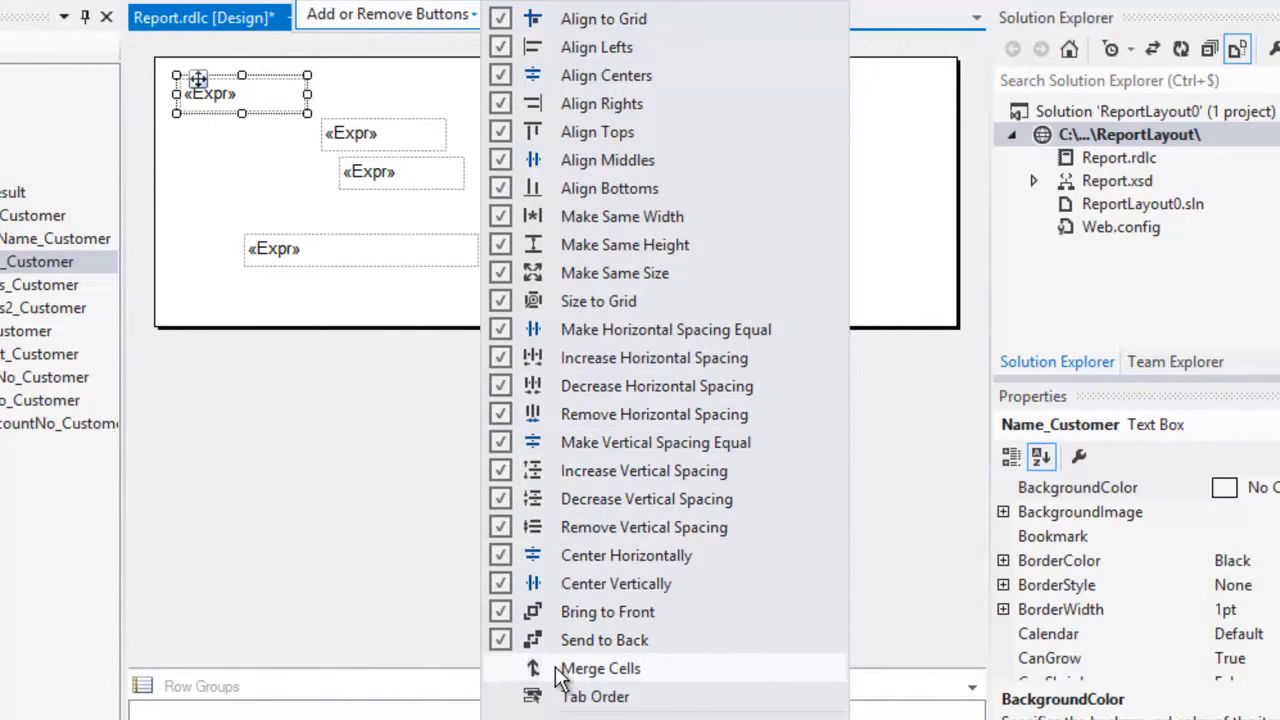
{"action": "left_click", "coordinate": [558, 678]}
{"action": "left_click", "coordinate": [556, 697]}
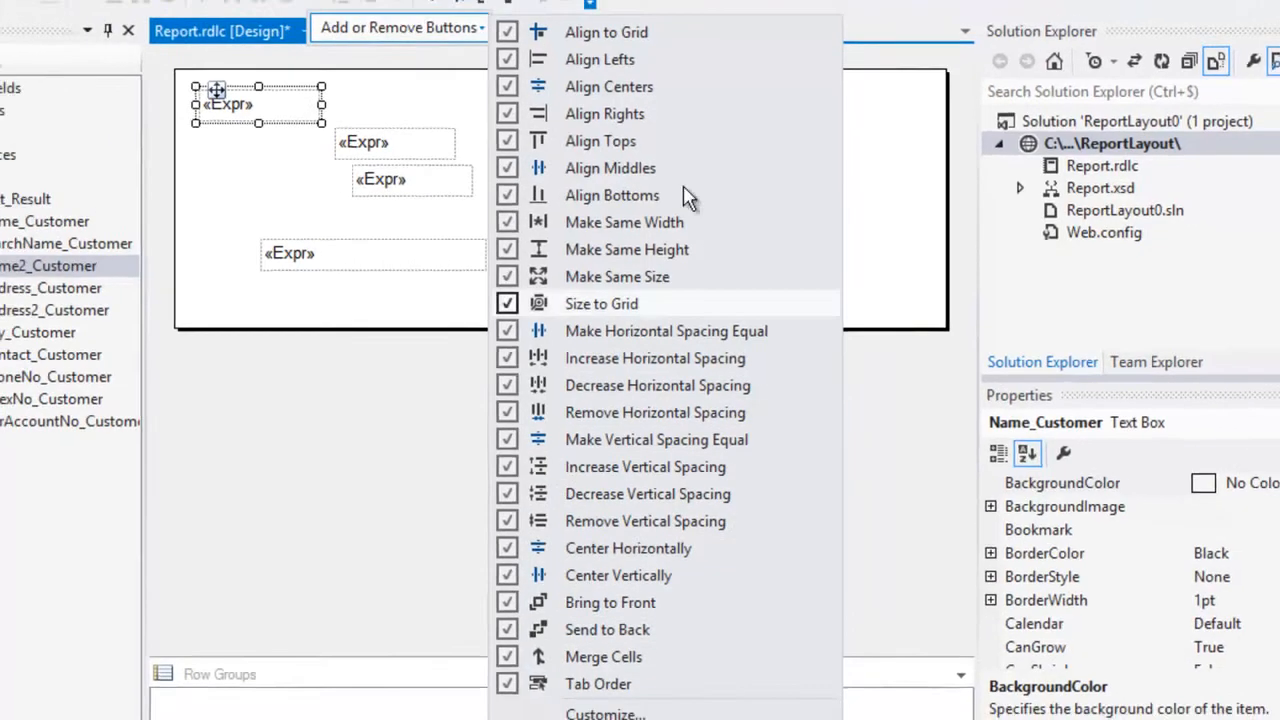
{"action": "left_click", "coordinate": [643, 80]}
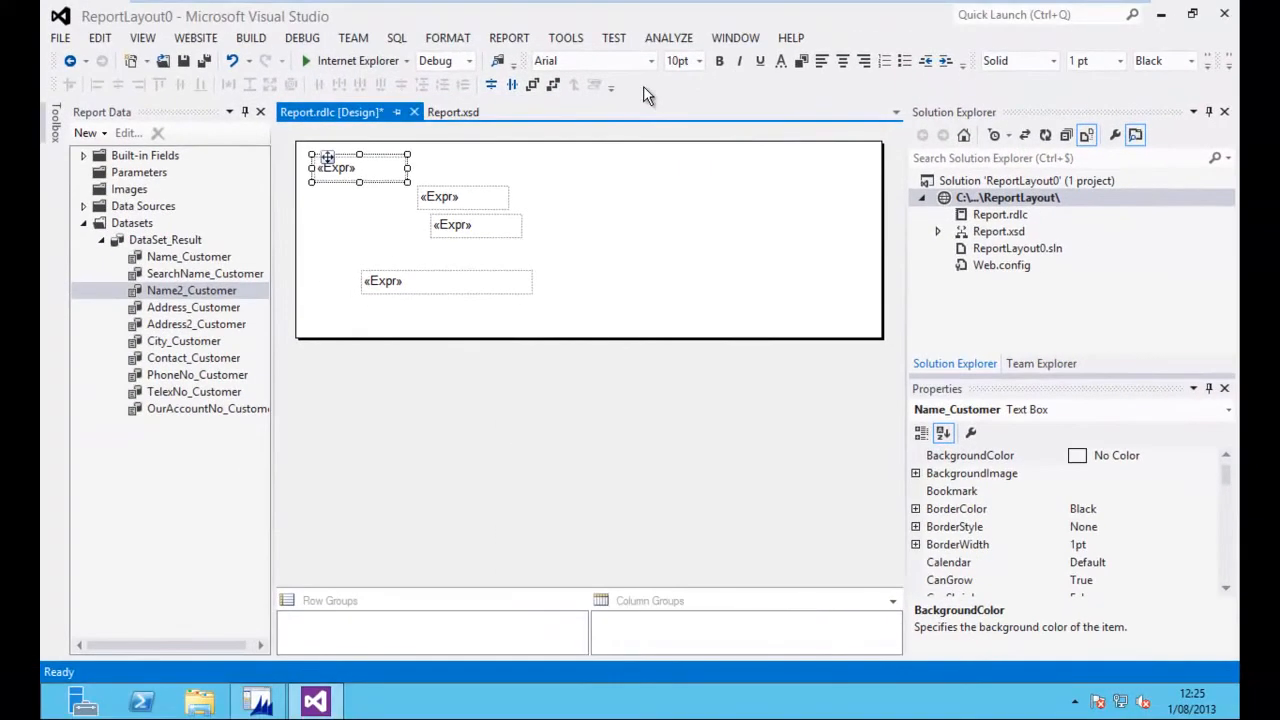
Deselect the text box and review the Align, Vertical Spacing and Make Same Size formatting commands.
{"action": "left_click", "coordinate": [668, 132]}
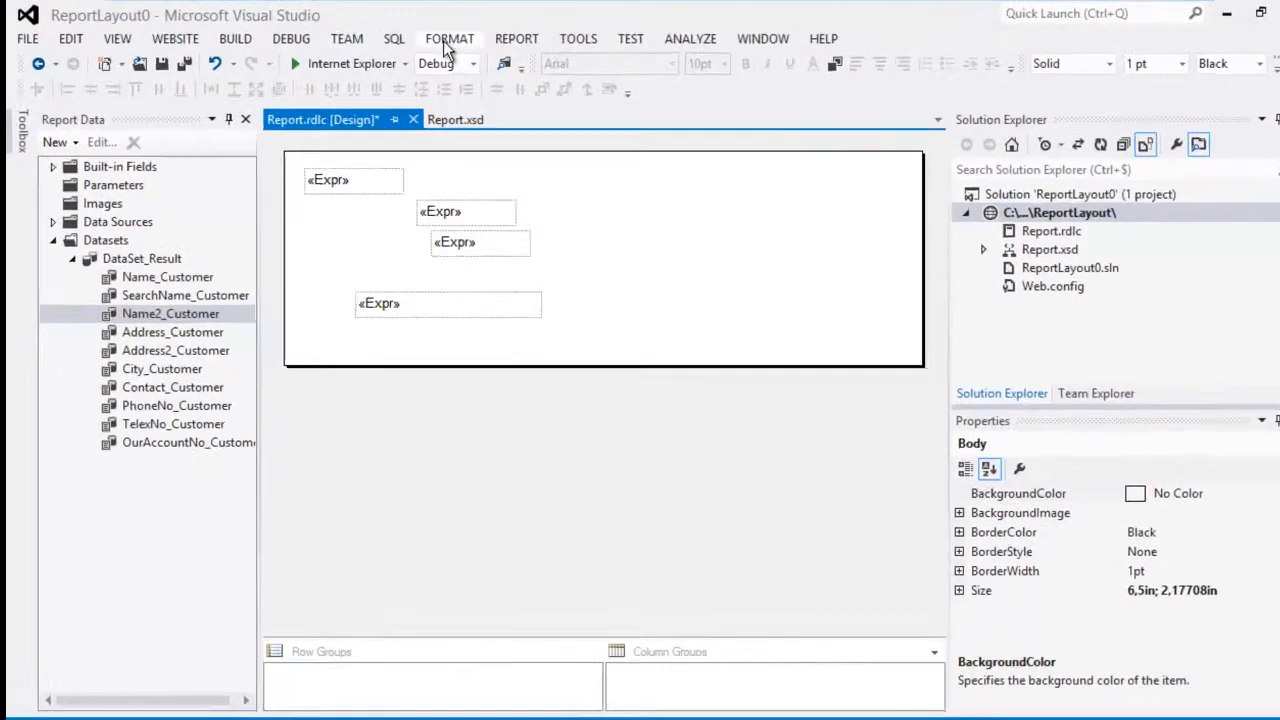
{"action": "left_click", "coordinate": [443, 40]}
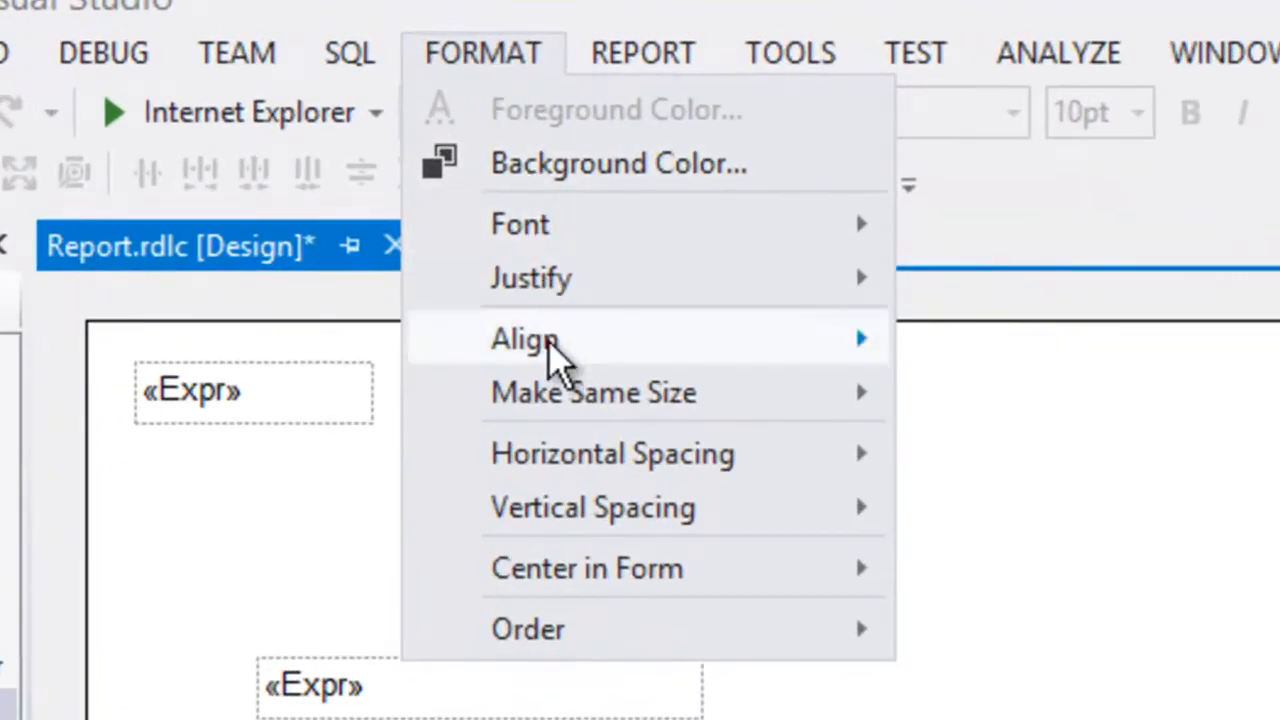
{"action": "mouse_move", "coordinate": [555, 355]}
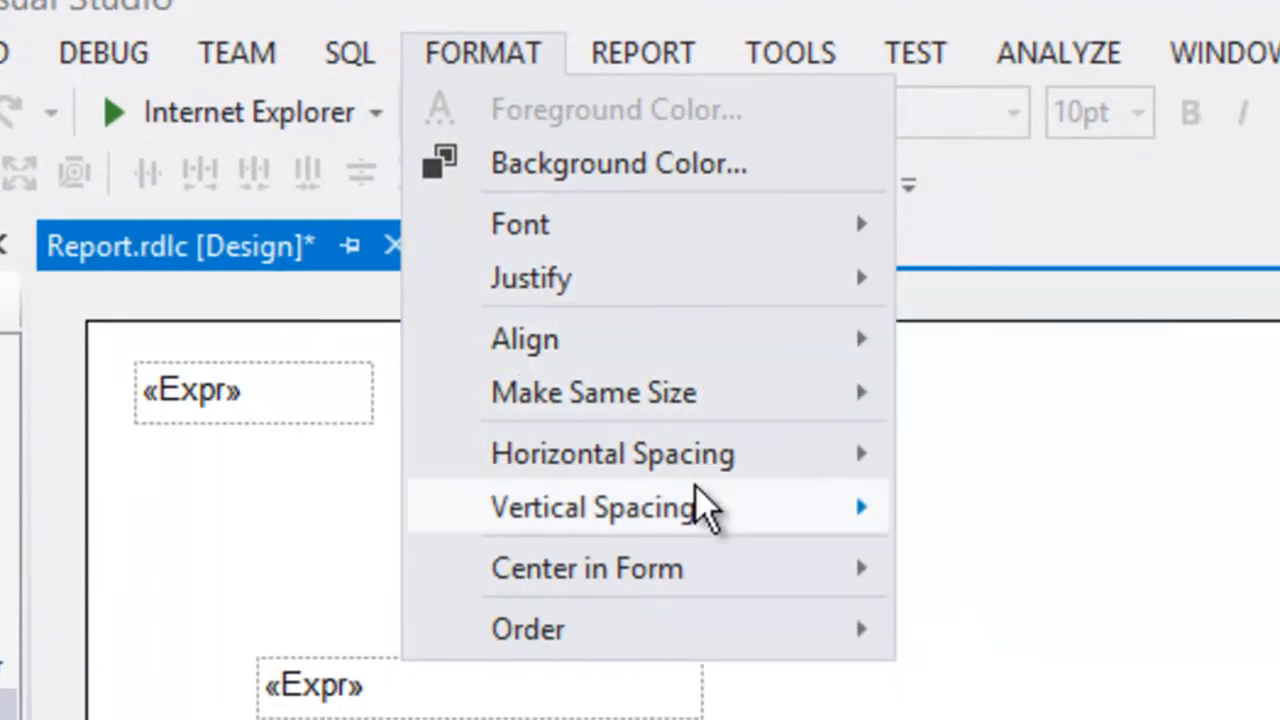
{"action": "mouse_move", "coordinate": [706, 510]}
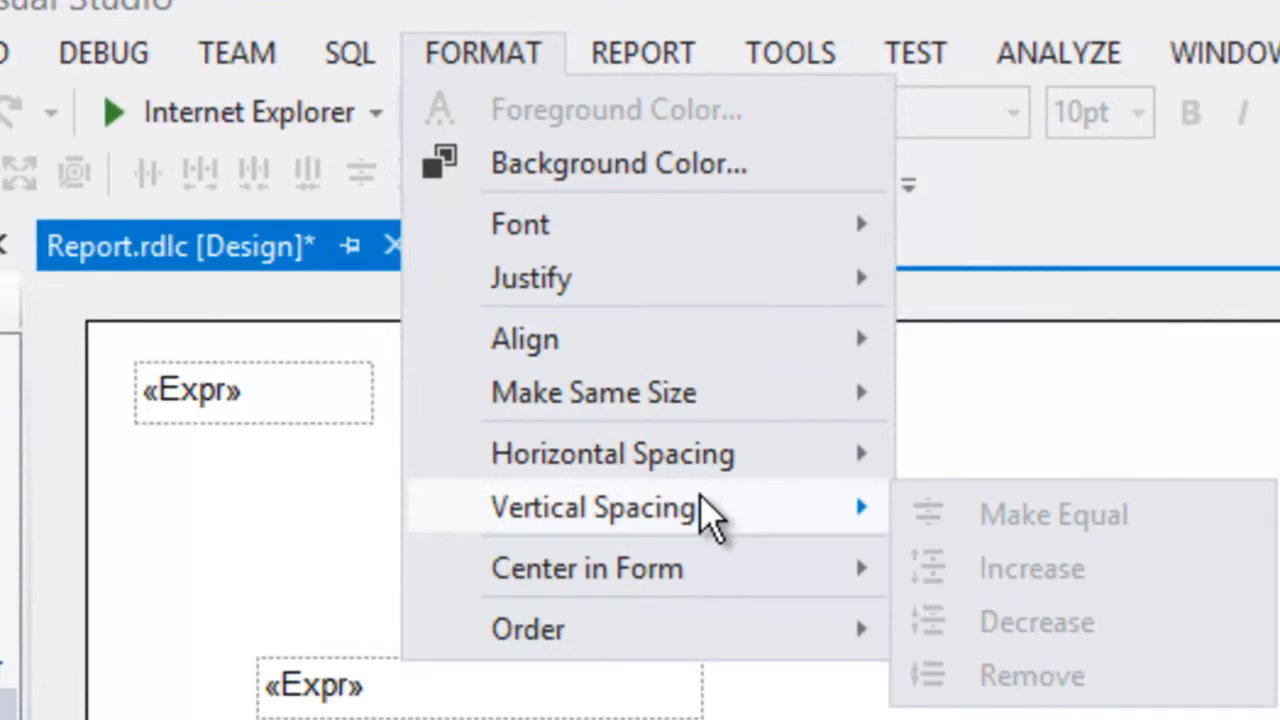
{"action": "mouse_move", "coordinate": [800, 392]}
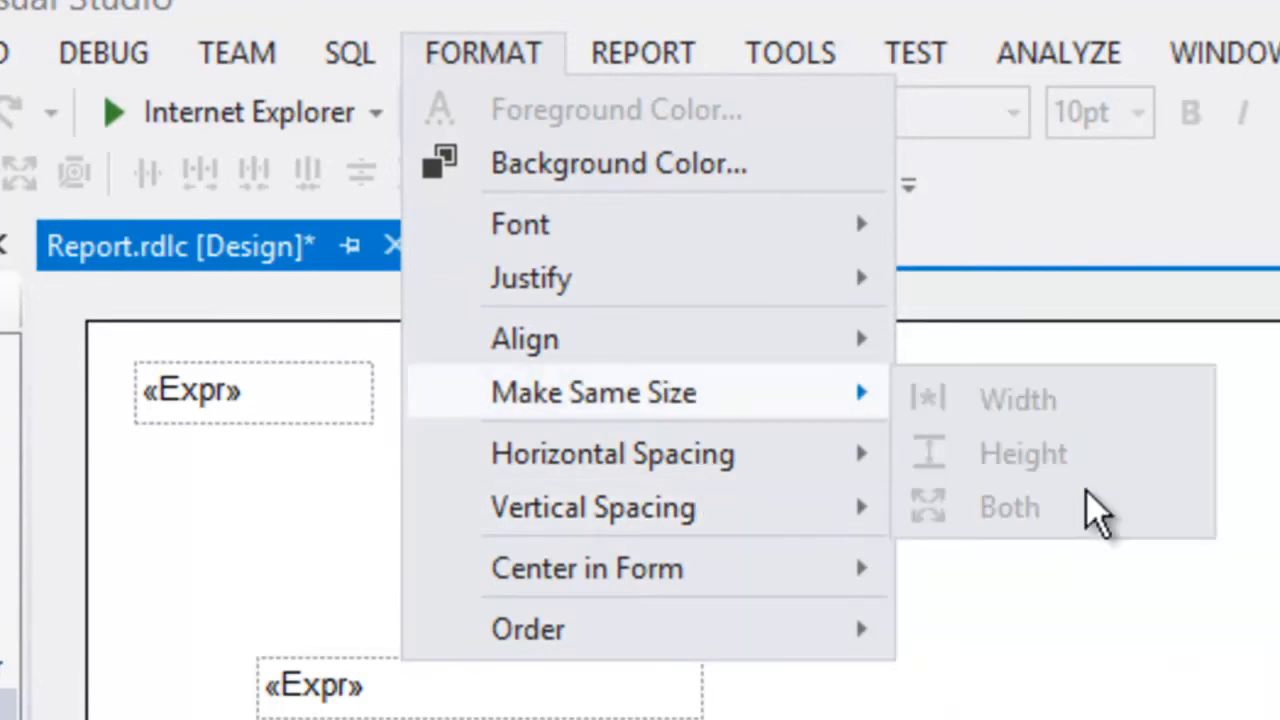
{"action": "left_click", "coordinate": [1240, 610]}
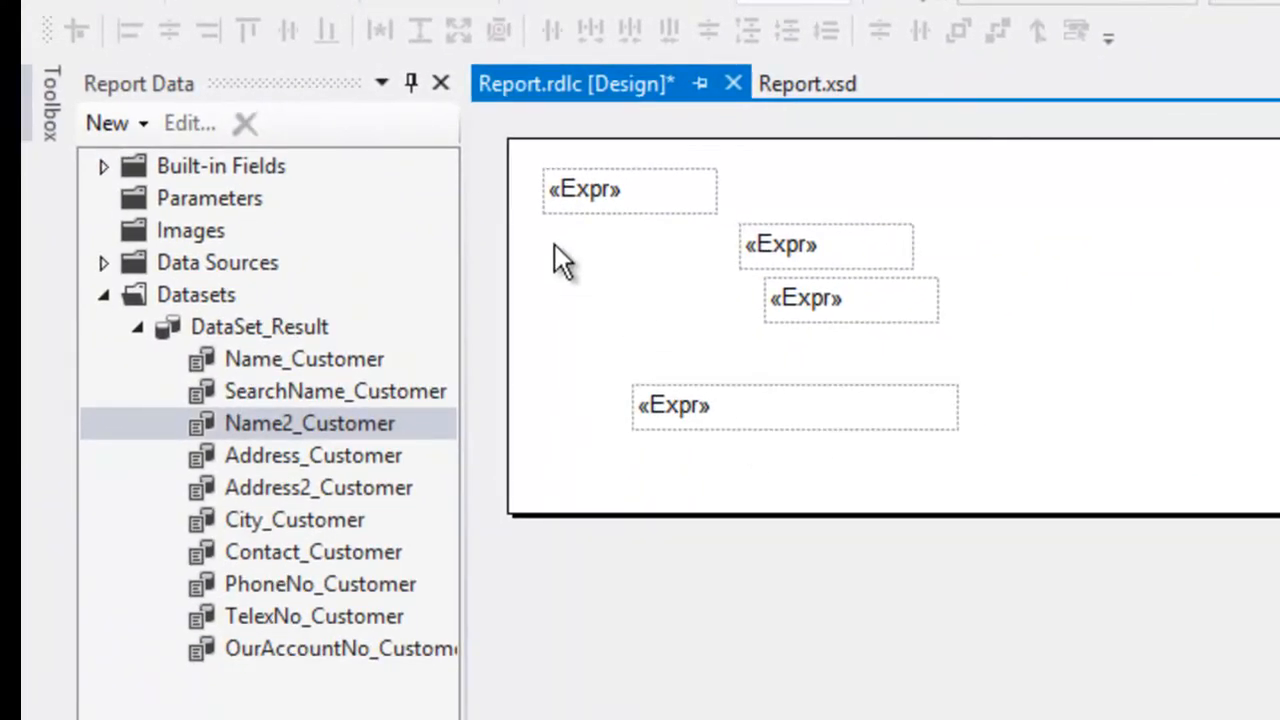
Align all four text boxes by their left edges, by their centers, and finally by their right edges.
{"action": "left_click_drag", "start_coordinate": [535, 157], "coordinate": [1054, 458]}
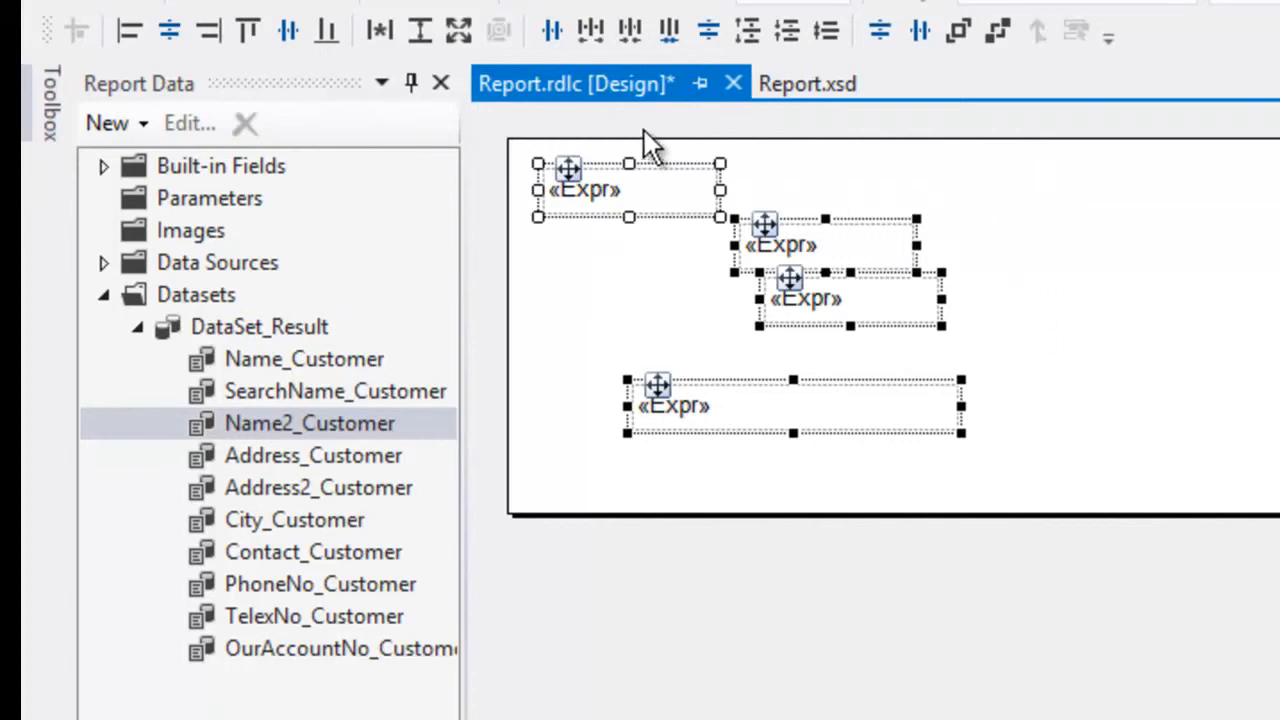
{"action": "left_click", "coordinate": [128, 38]}
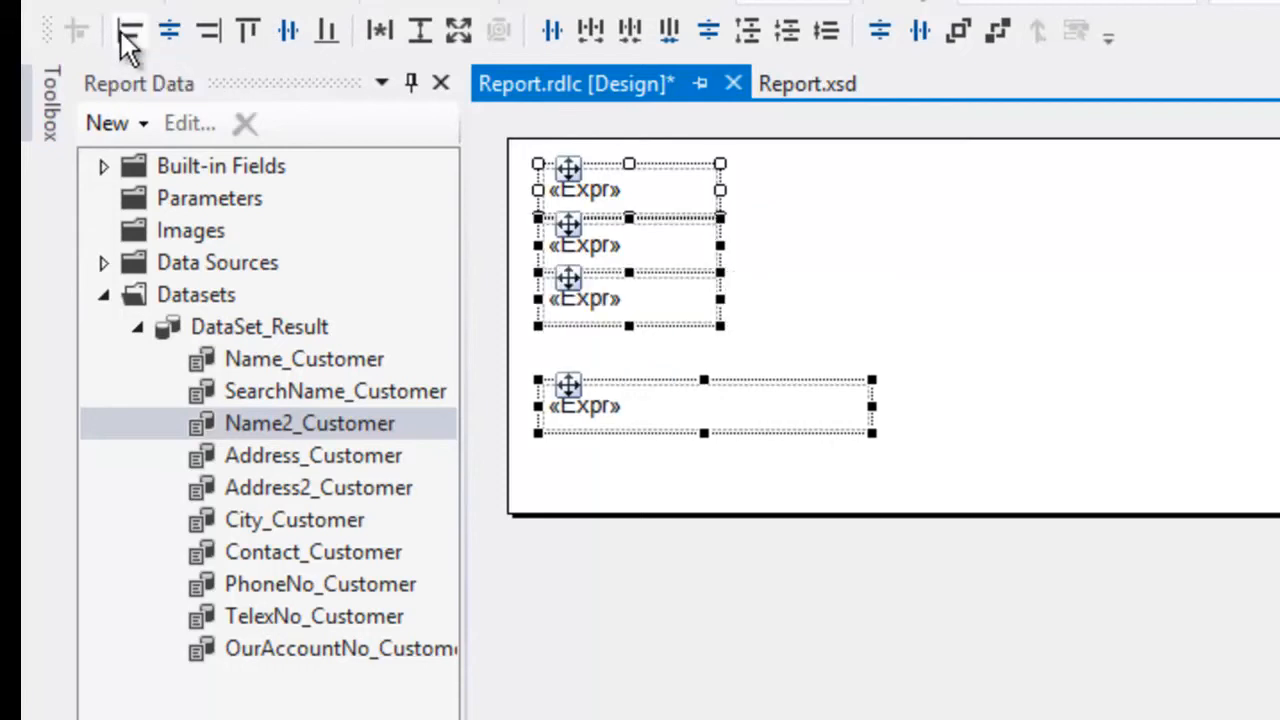
{"action": "left_click", "coordinate": [176, 32]}
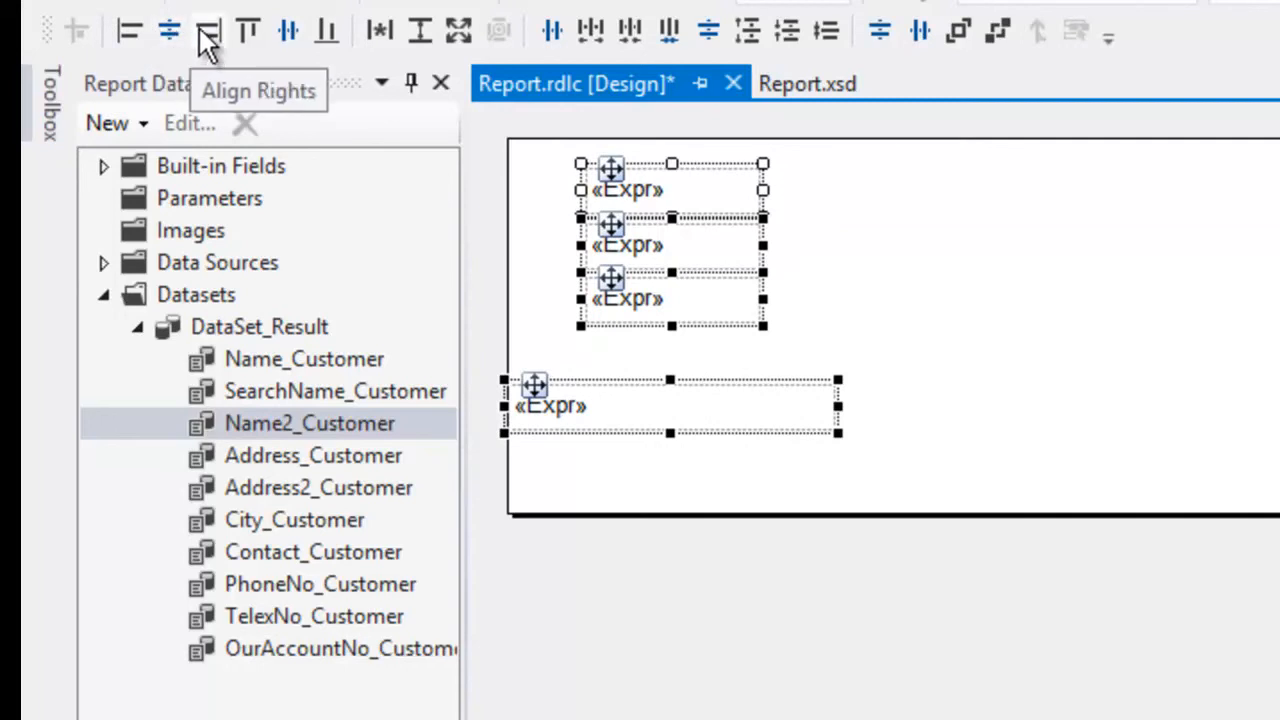
{"action": "left_click", "coordinate": [207, 38]}
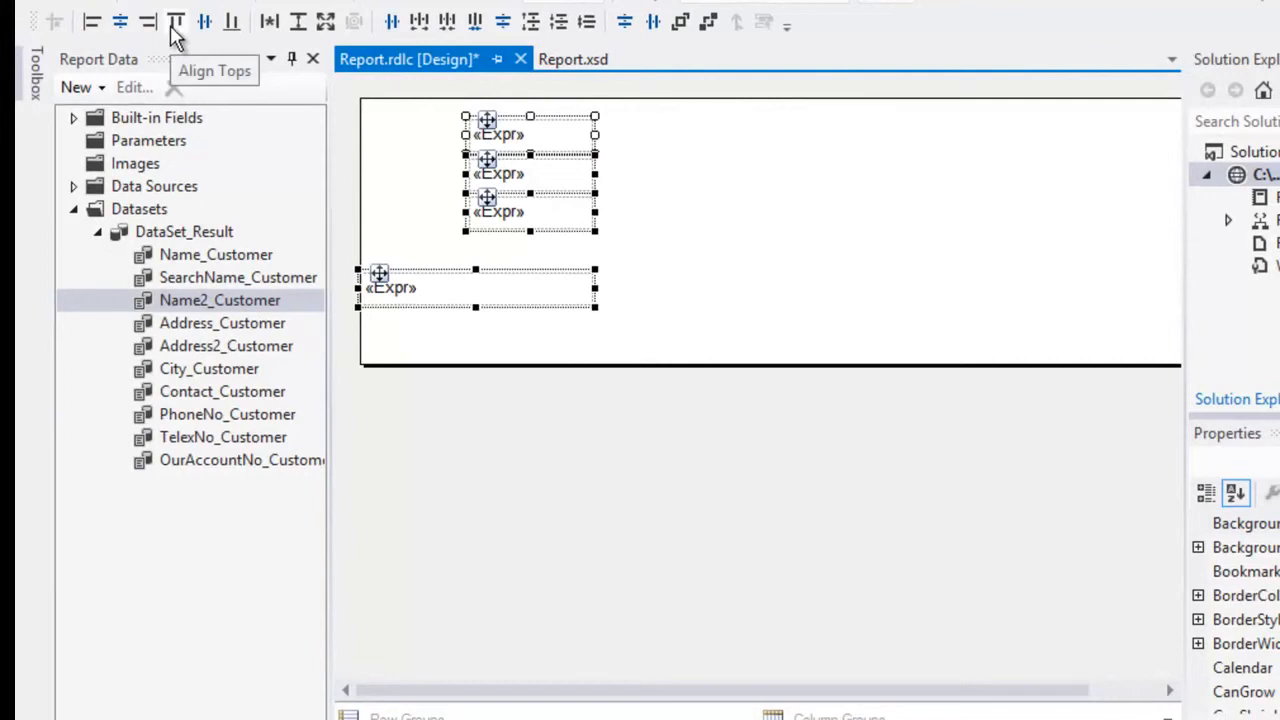
Spread the four text boxes out side by side and align their tops.
{"action": "left_click", "coordinate": [823, 343]}
{"action": "left_click", "coordinate": [583, 178]}
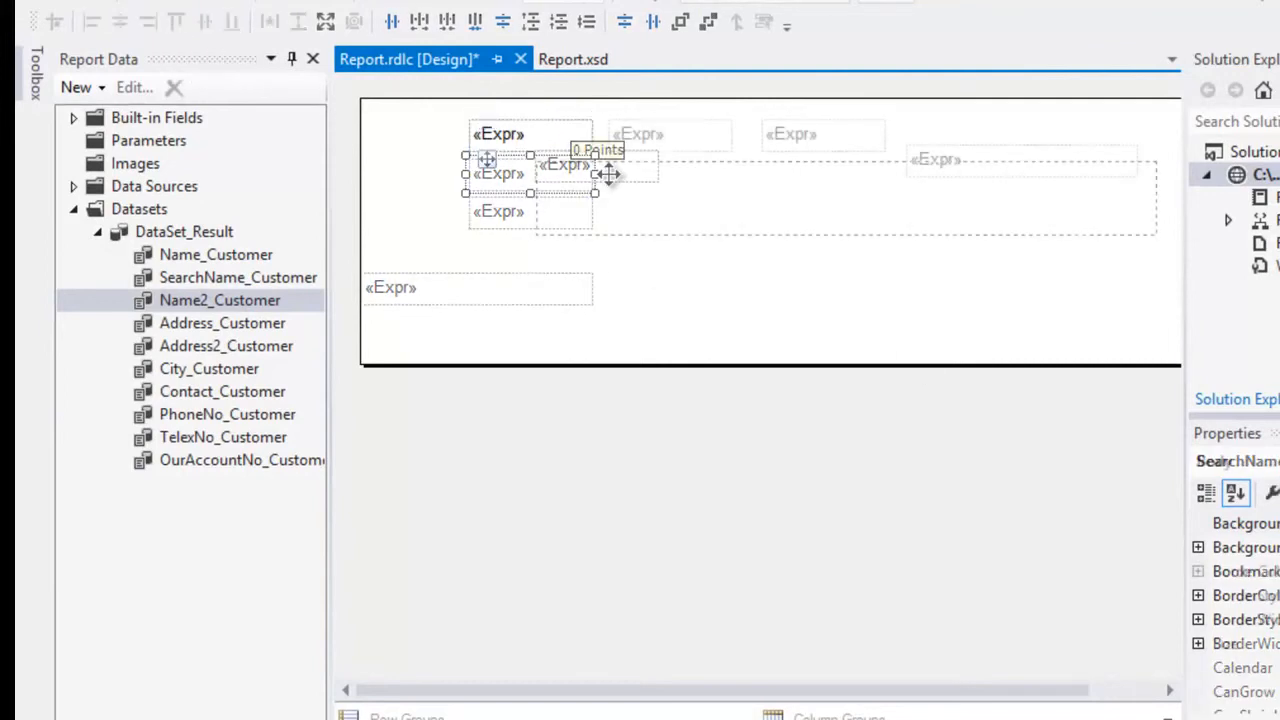
{"action": "left_click_drag", "start_coordinate": [1157, 234], "coordinate": [477, 142]}
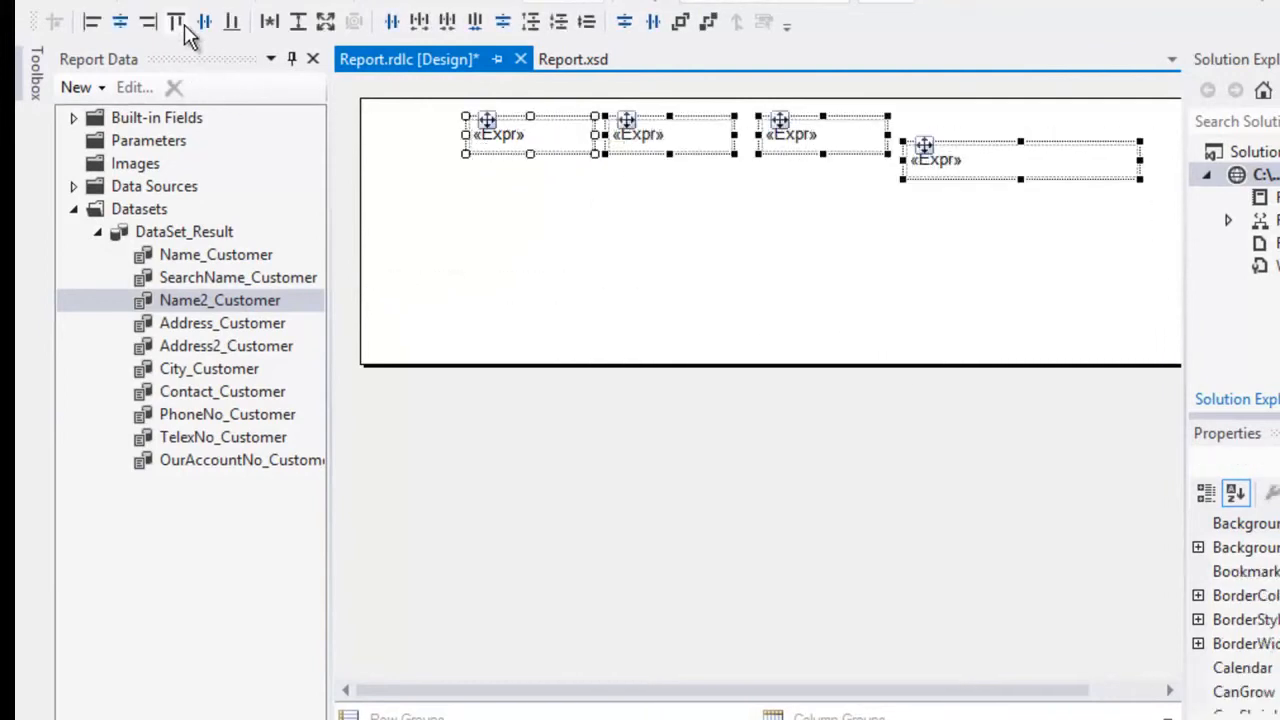
{"action": "left_click", "coordinate": [177, 22]}
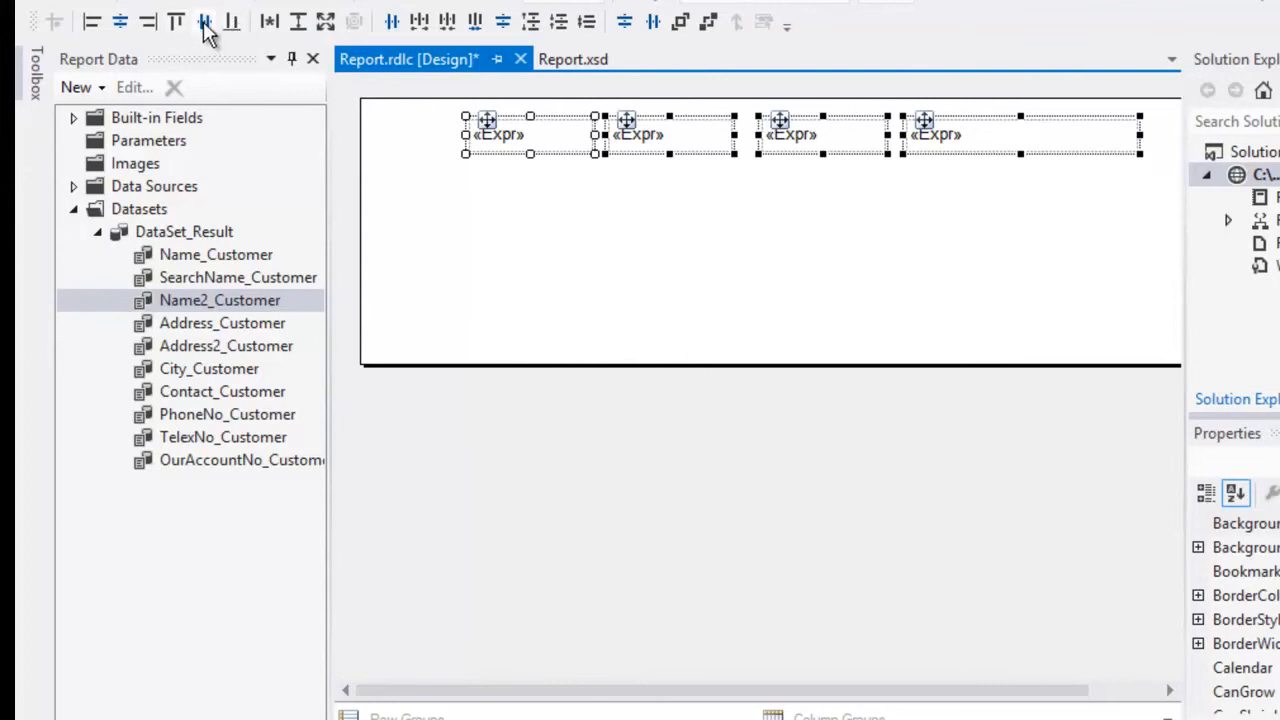
Make the first text box taller and equalize the horizontal spacing between the four text boxes.
{"action": "left_click", "coordinate": [551, 171]}
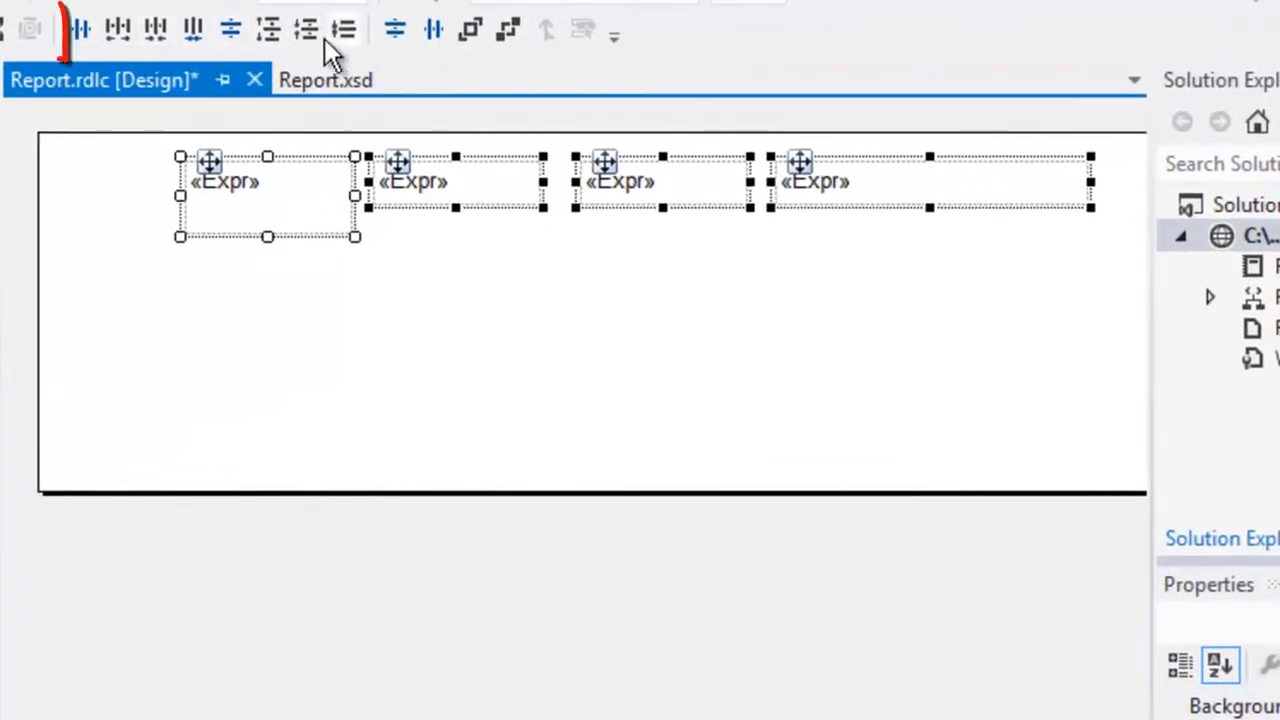
{"action": "left_click", "coordinate": [88, 32]}
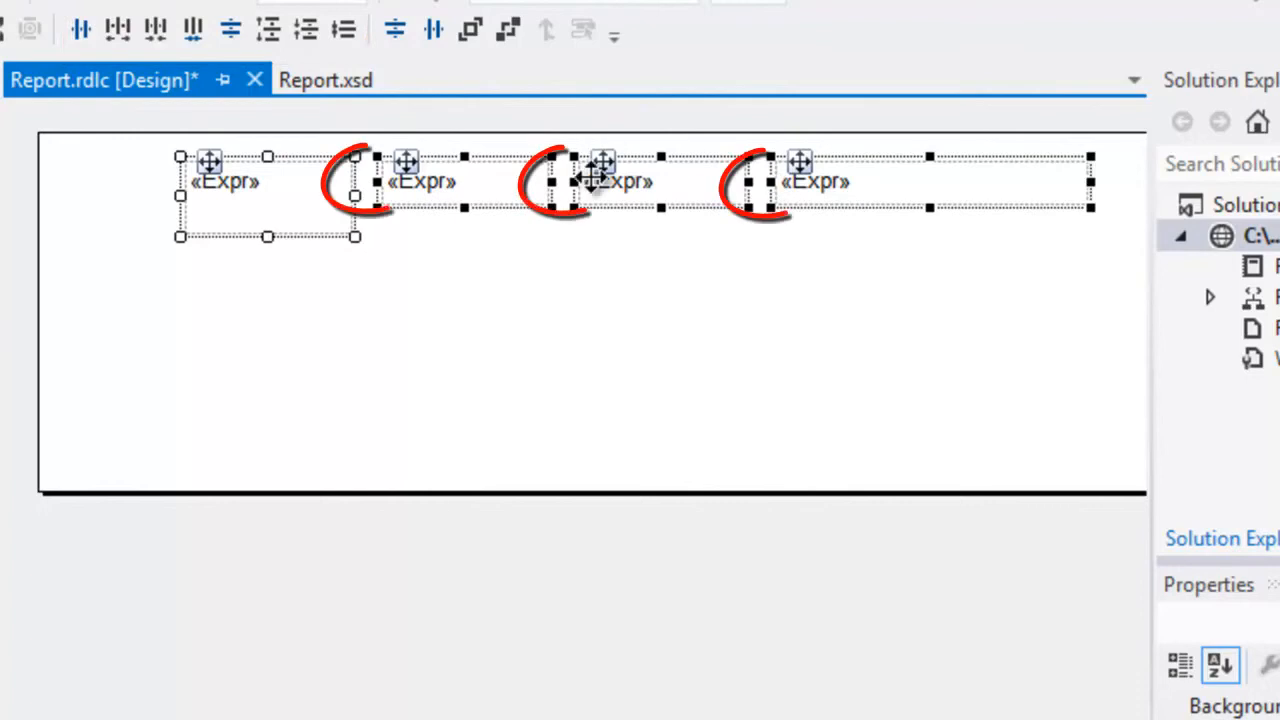
Move the first text box further left and the wide last one further right, widening the gaps in the row.
{"action": "left_click", "coordinate": [434, 297]}
{"action": "left_click_drag", "start_coordinate": [272, 198], "coordinate": [166, 194]}
{"action": "left_click_drag", "start_coordinate": [862, 192], "coordinate": [907, 192]}
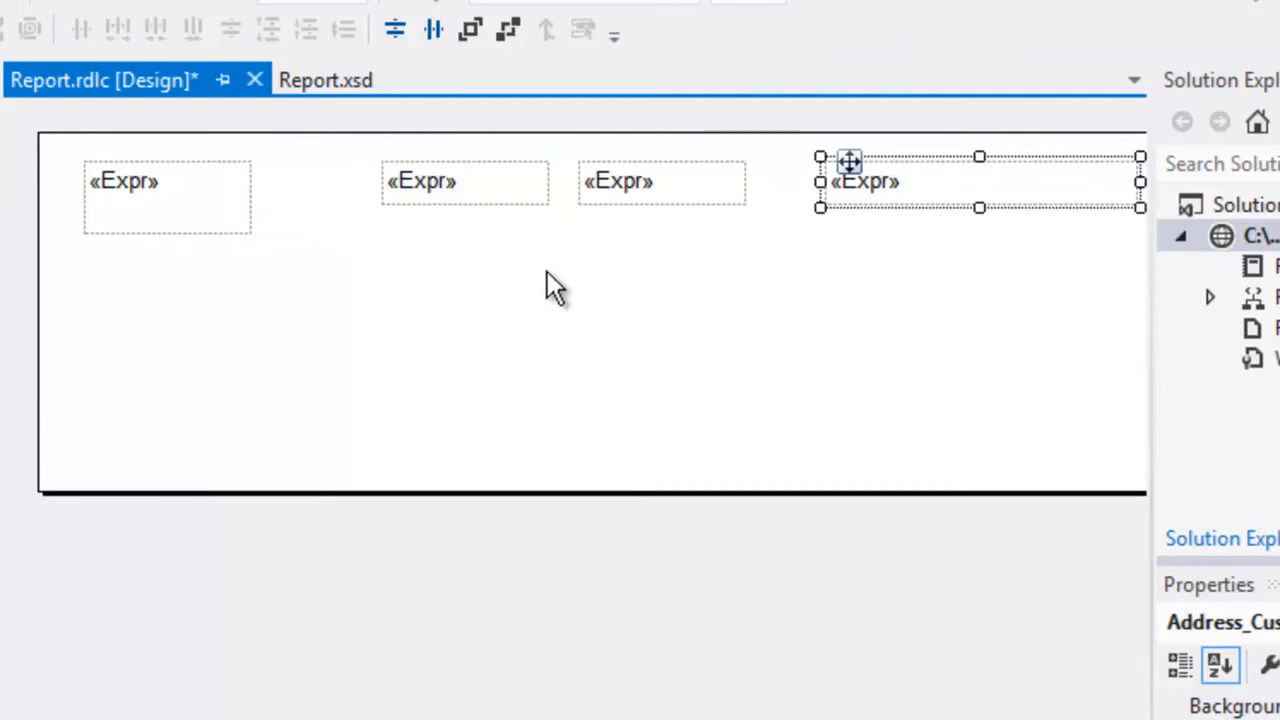
Select all four text boxes in the row and equalize the horizontal spacing between them.
{"action": "left_click_drag", "start_coordinate": [1063, 274], "coordinate": [278, 290]}
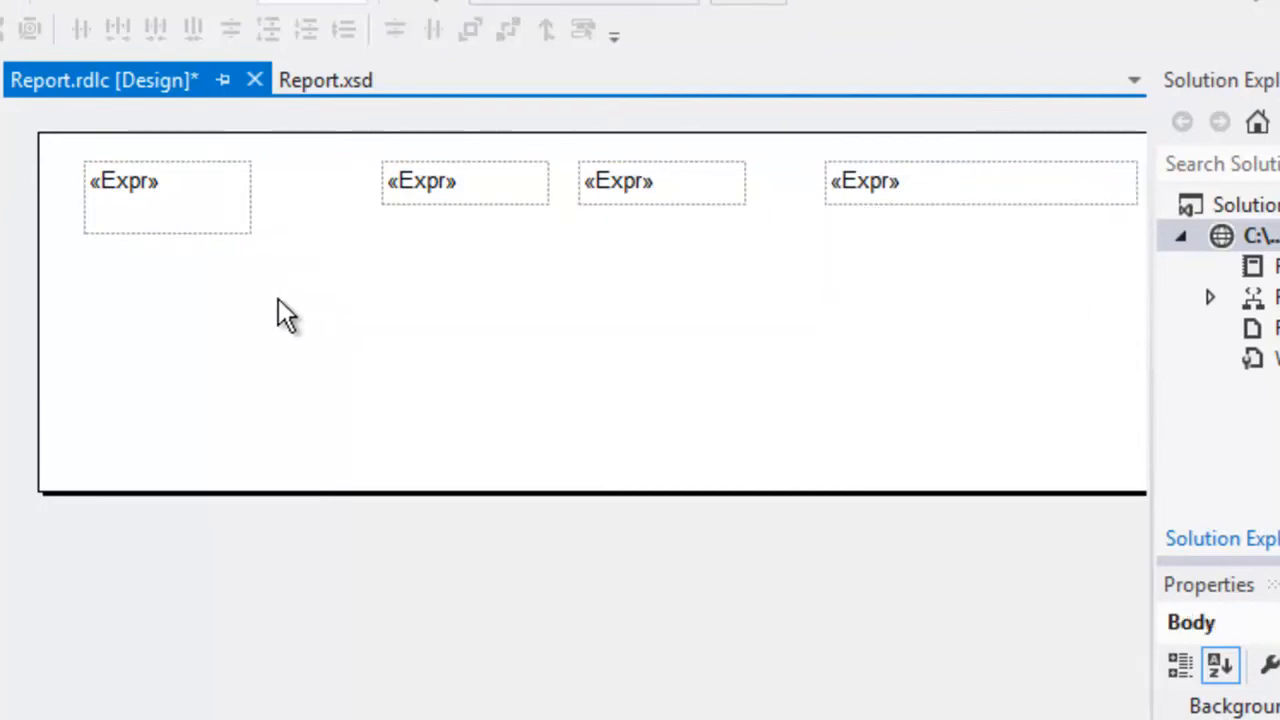
{"action": "double_click", "coordinate": [163, 181]}
{"action": "left_click", "coordinate": [955, 213]}
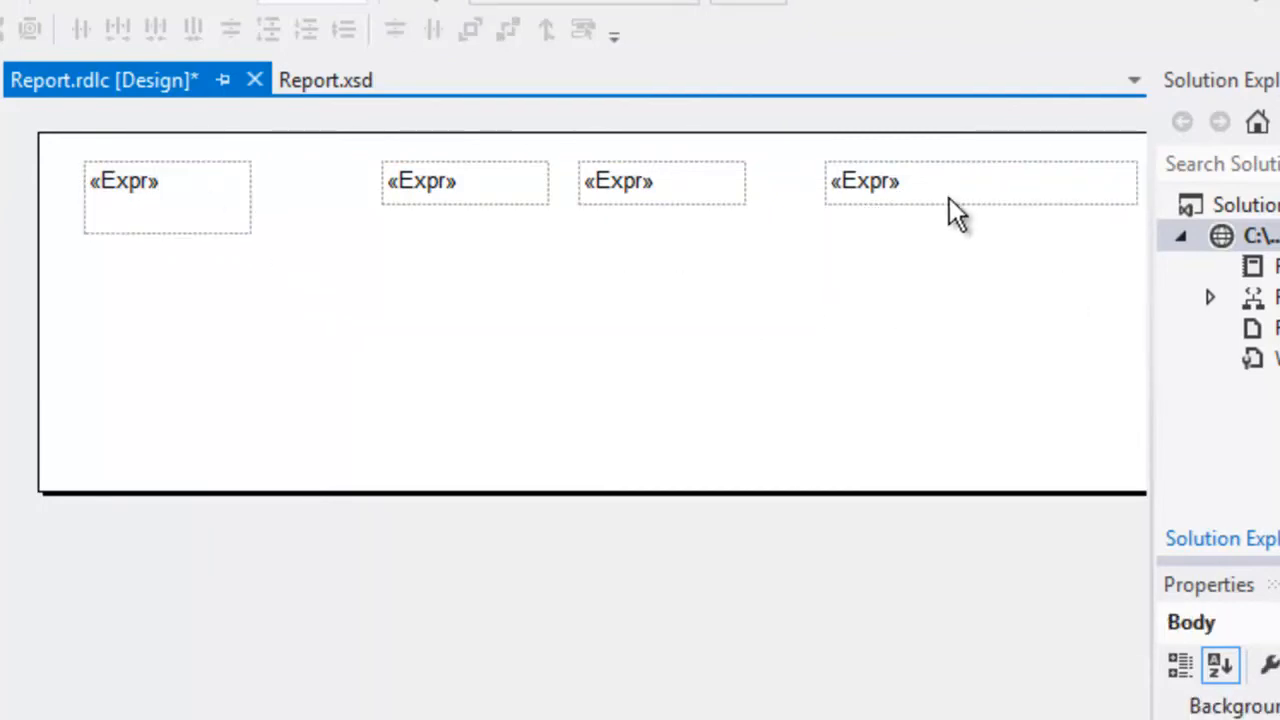
{"action": "left_click", "coordinate": [957, 186]}
{"action": "left_click_drag", "start_coordinate": [1040, 297], "coordinate": [119, 151]}
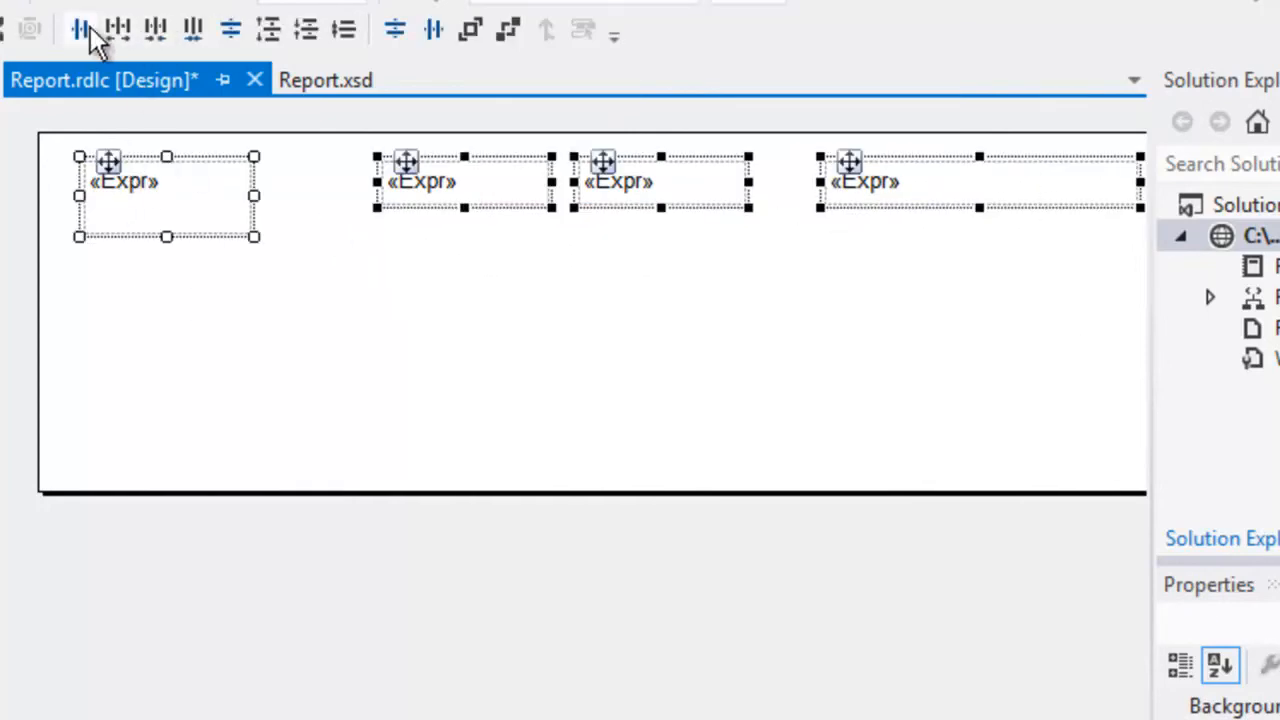
{"action": "left_click", "coordinate": [82, 30]}
{"action": "left_click", "coordinate": [568, 284]}
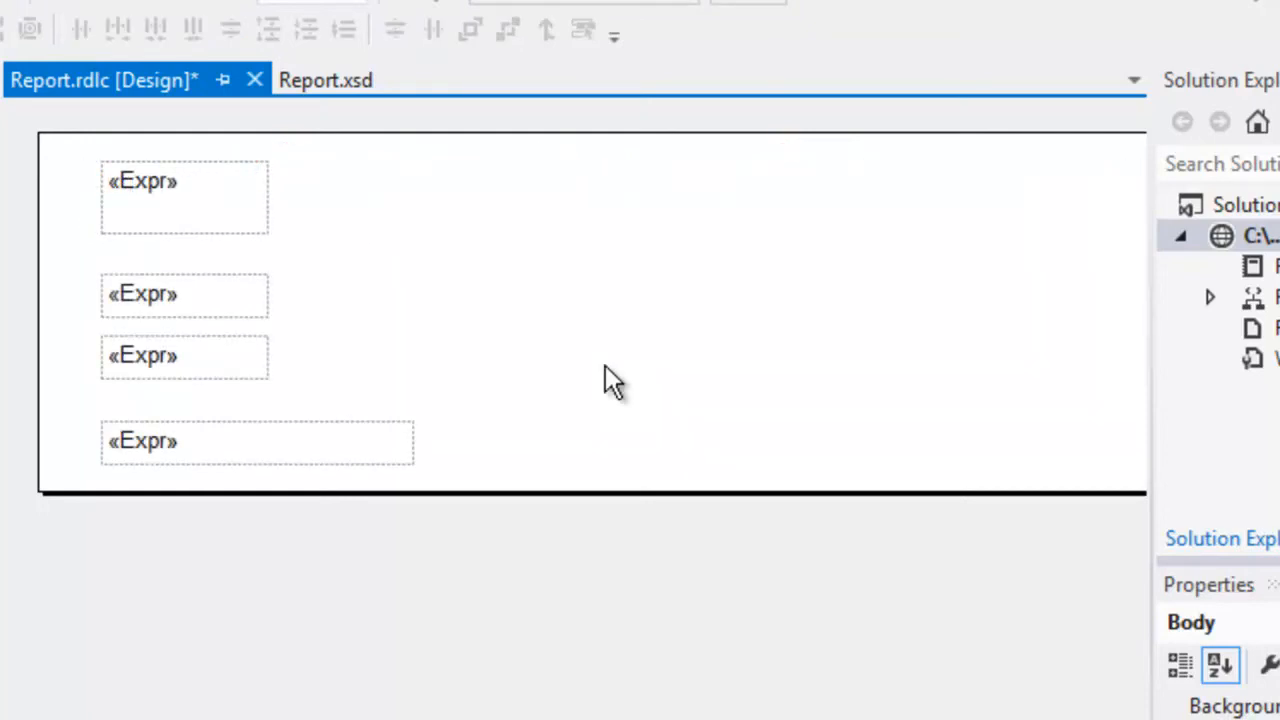
Select the four stacked text boxes and make the vertical spacing between them equal.
{"action": "left_click", "coordinate": [183, 229]}
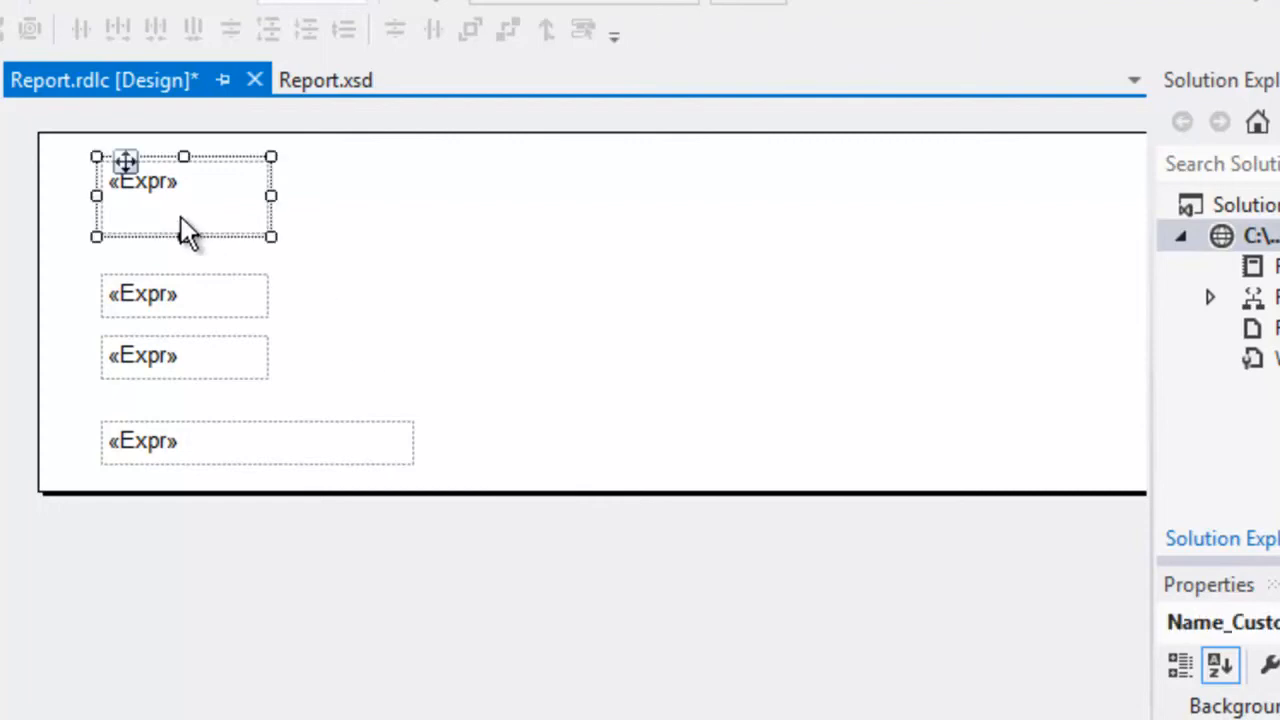
{"action": "double_click", "coordinate": [191, 437]}
{"action": "left_click", "coordinate": [511, 493]}
{"action": "left_click", "coordinate": [371, 463]}
{"action": "left_click_drag", "start_coordinate": [477, 443], "coordinate": [94, 191]}
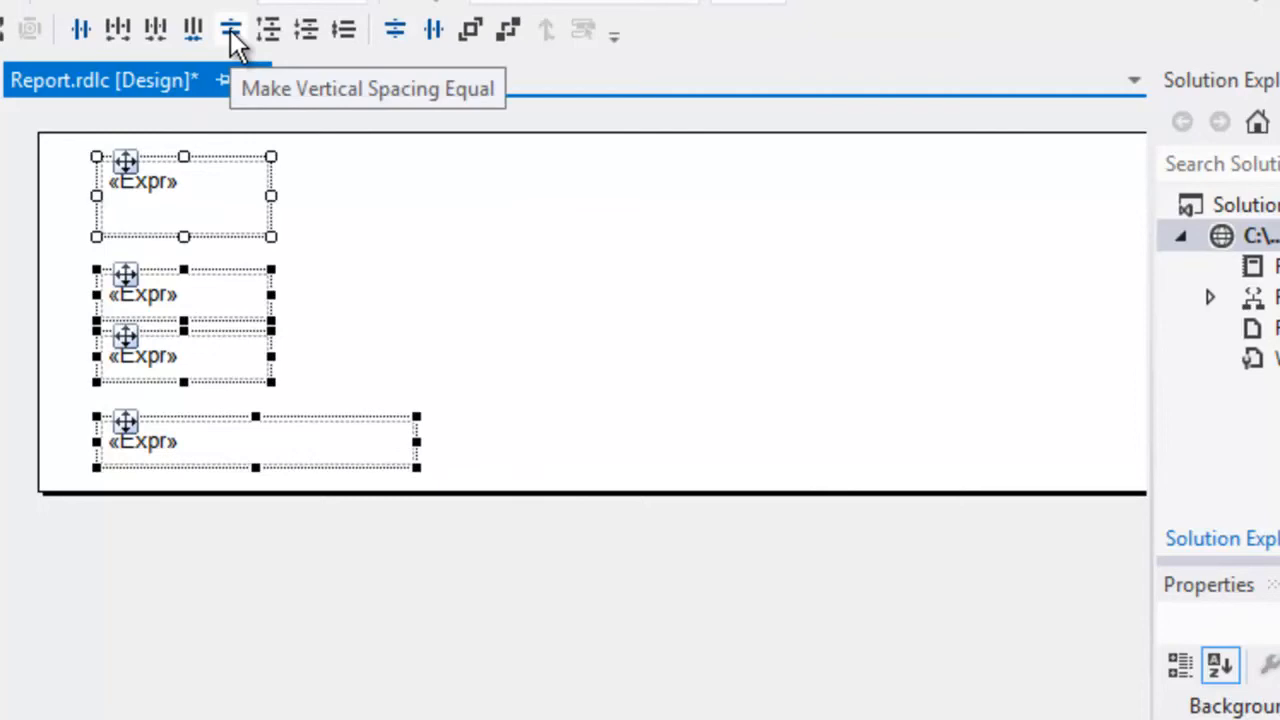
{"action": "left_click", "coordinate": [230, 29]}
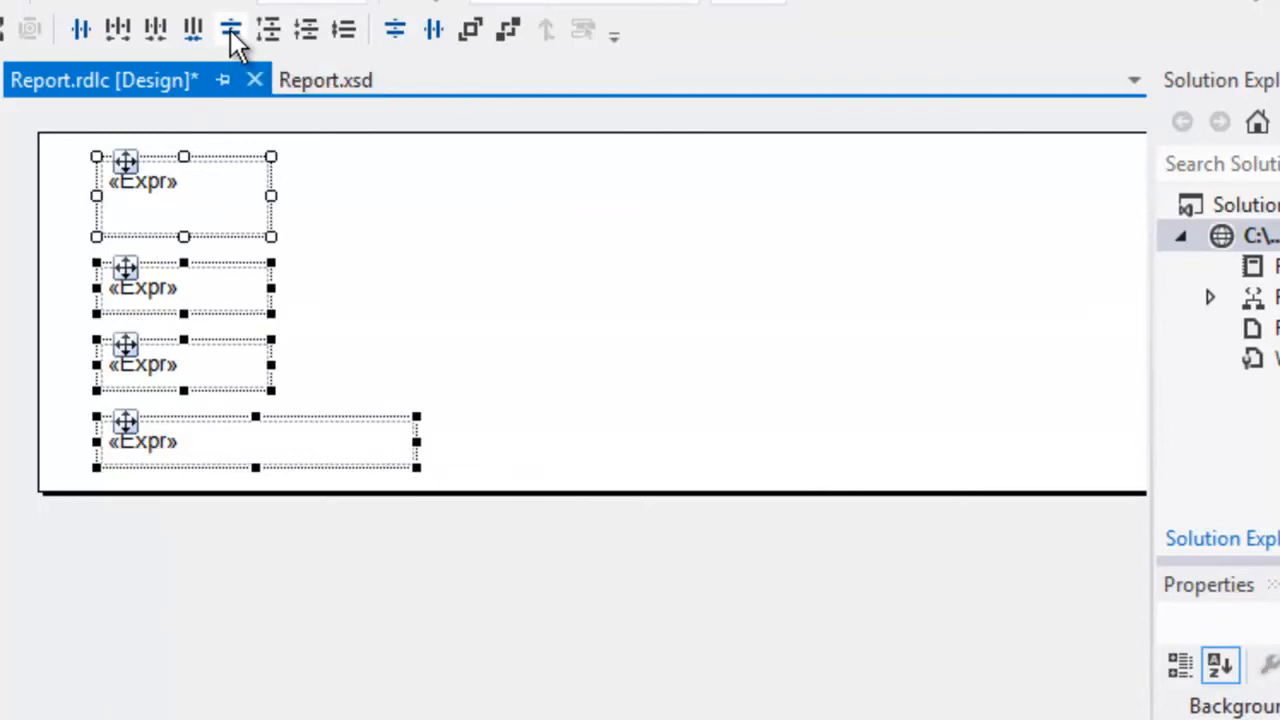
Increase and decrease the vertical spacing between the four stacked text boxes, and finally remove it.
{"action": "left_click", "coordinate": [266, 40]}
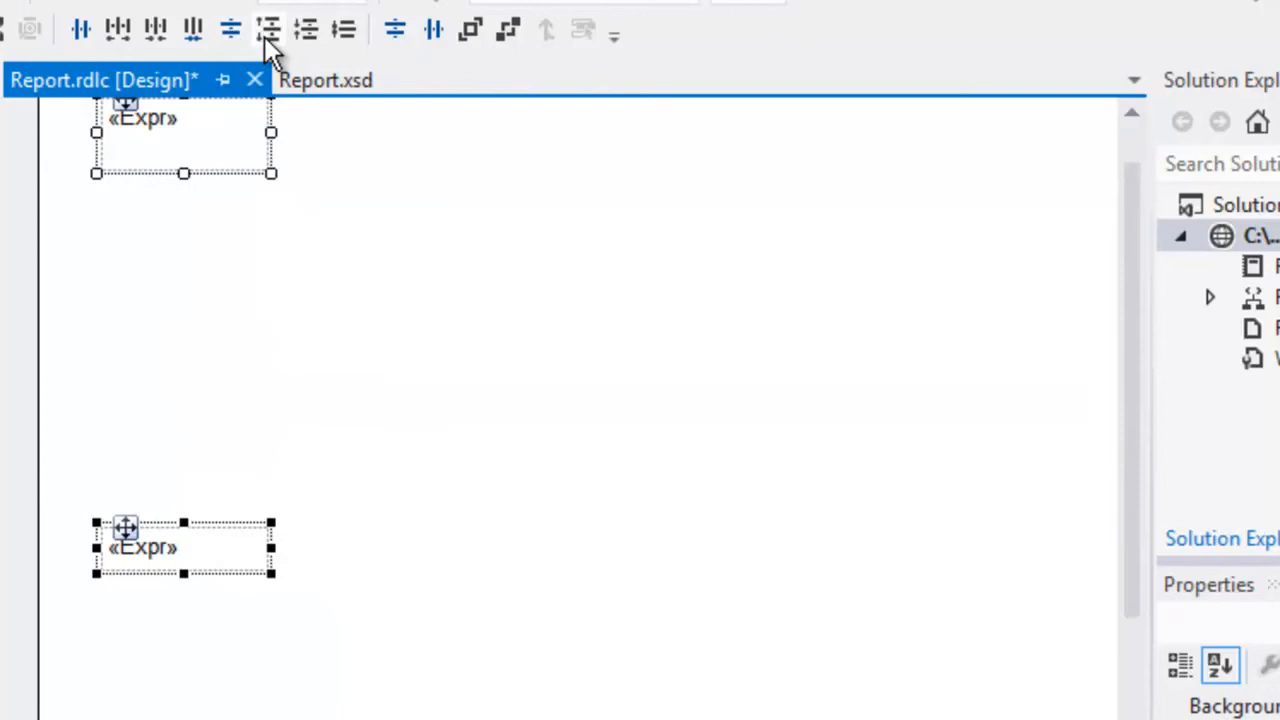
{"action": "left_click", "coordinate": [308, 32]}
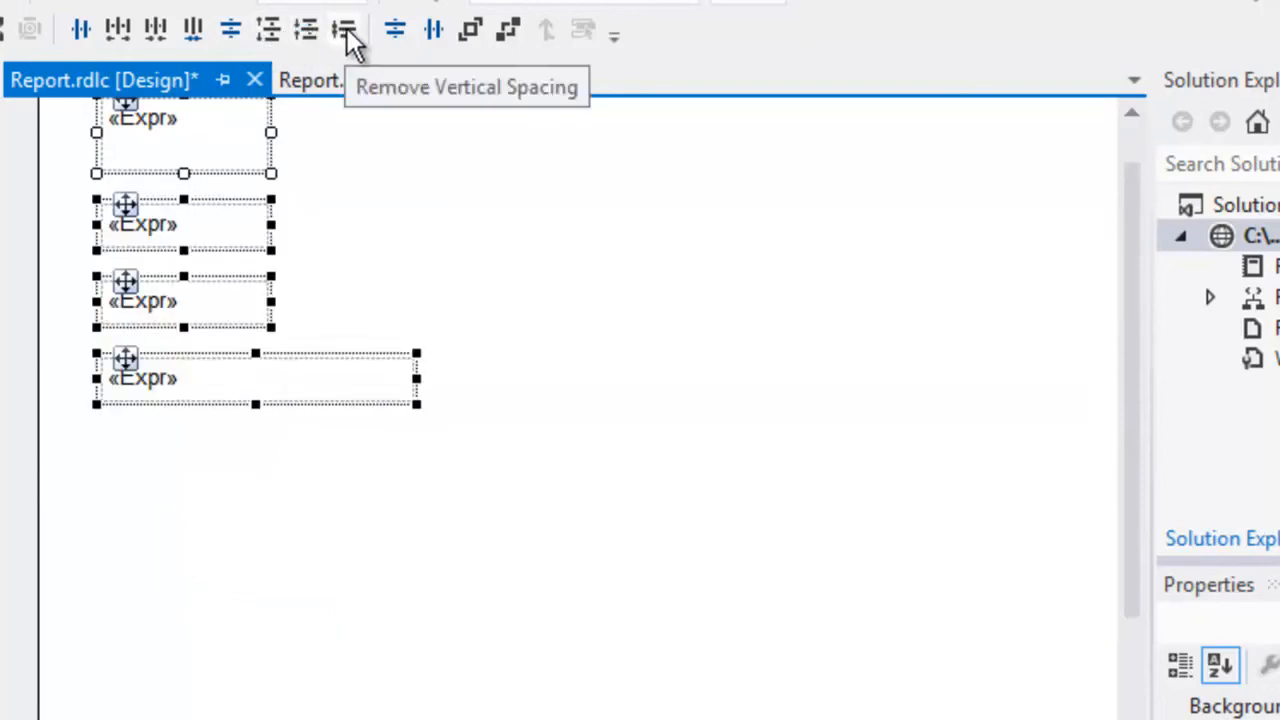
{"action": "left_click", "coordinate": [346, 36]}
{"action": "left_click", "coordinate": [425, 236]}
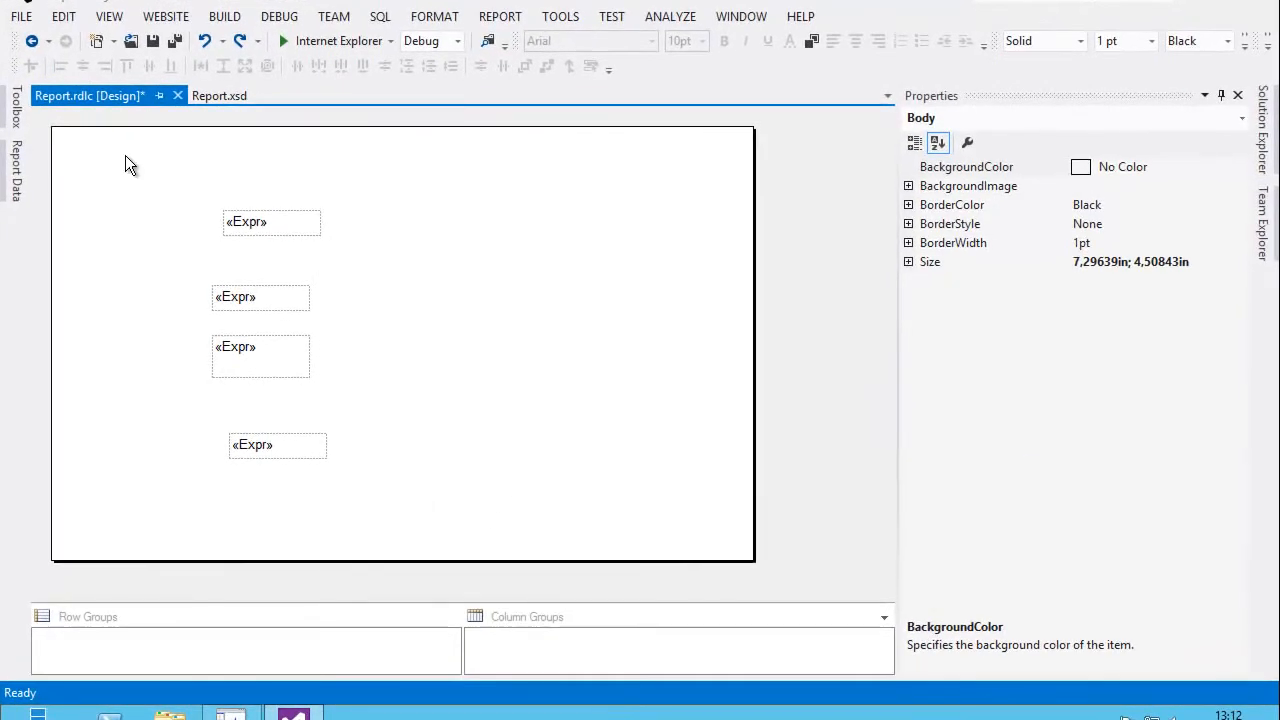
Center all four text boxes horizontally in the report body.
{"action": "left_click_drag", "start_coordinate": [378, 489], "coordinate": [380, 490]}
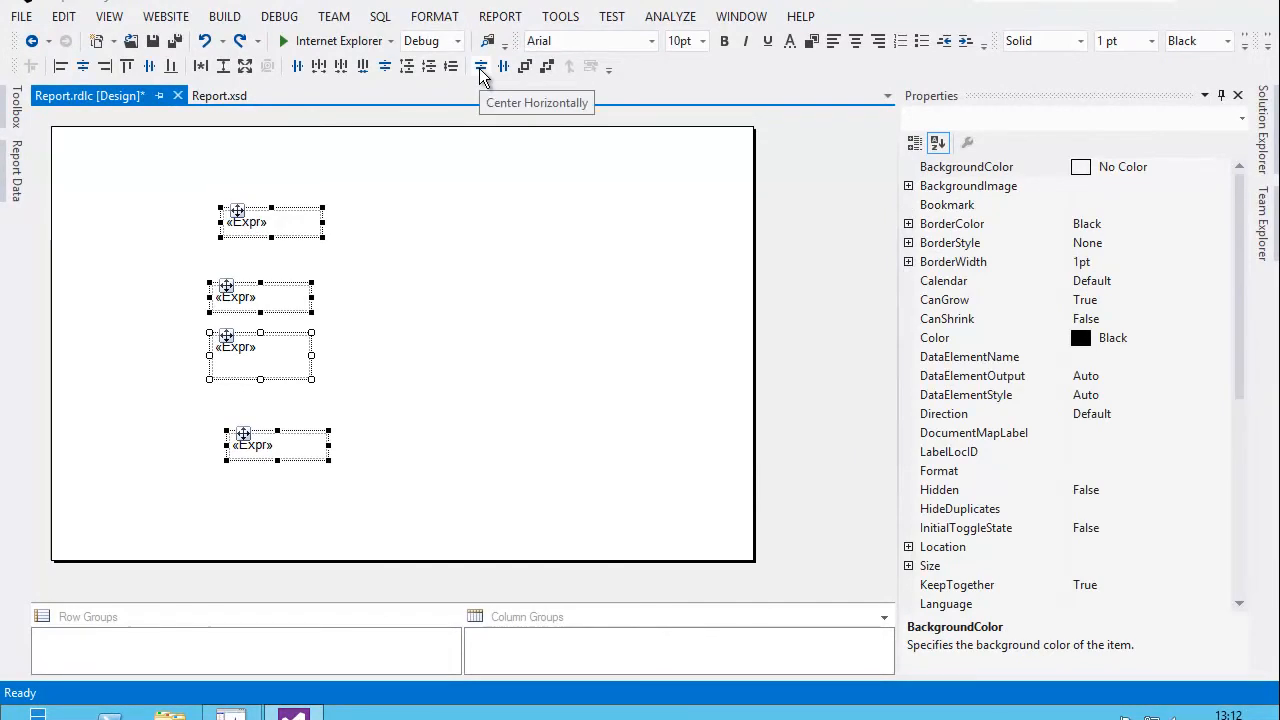
{"action": "left_click", "coordinate": [480, 68]}
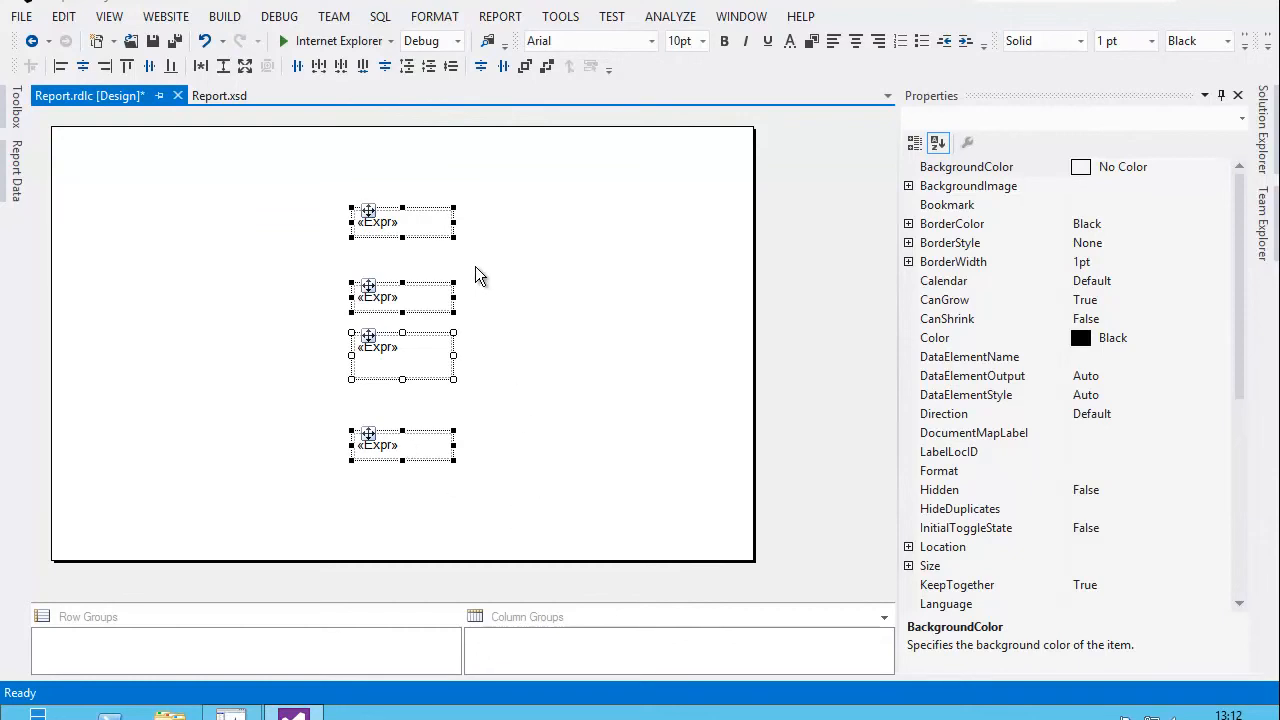
Delete the lower three text boxes and center the remaining one vertically in the report body.
{"action": "left_click_drag", "start_coordinate": [552, 472], "coordinate": [314, 276]}
{"action": "key", "text": "Delete"}
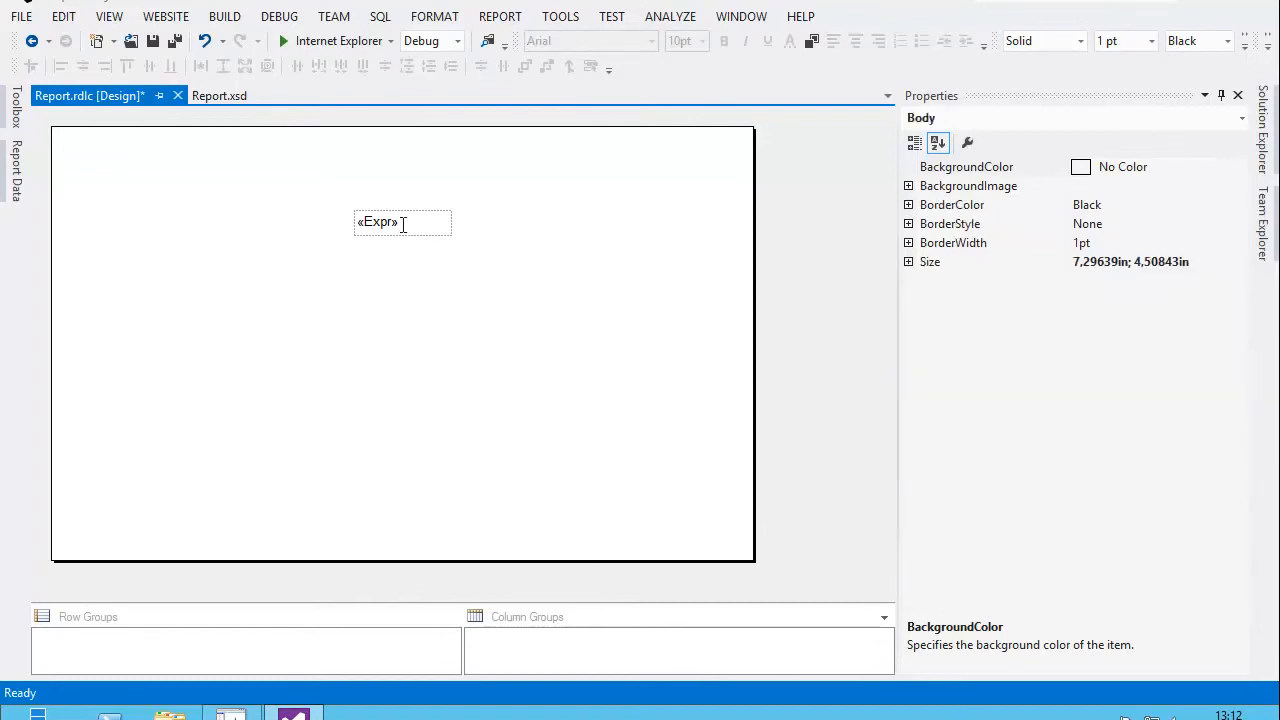
{"action": "left_click", "coordinate": [415, 228]}
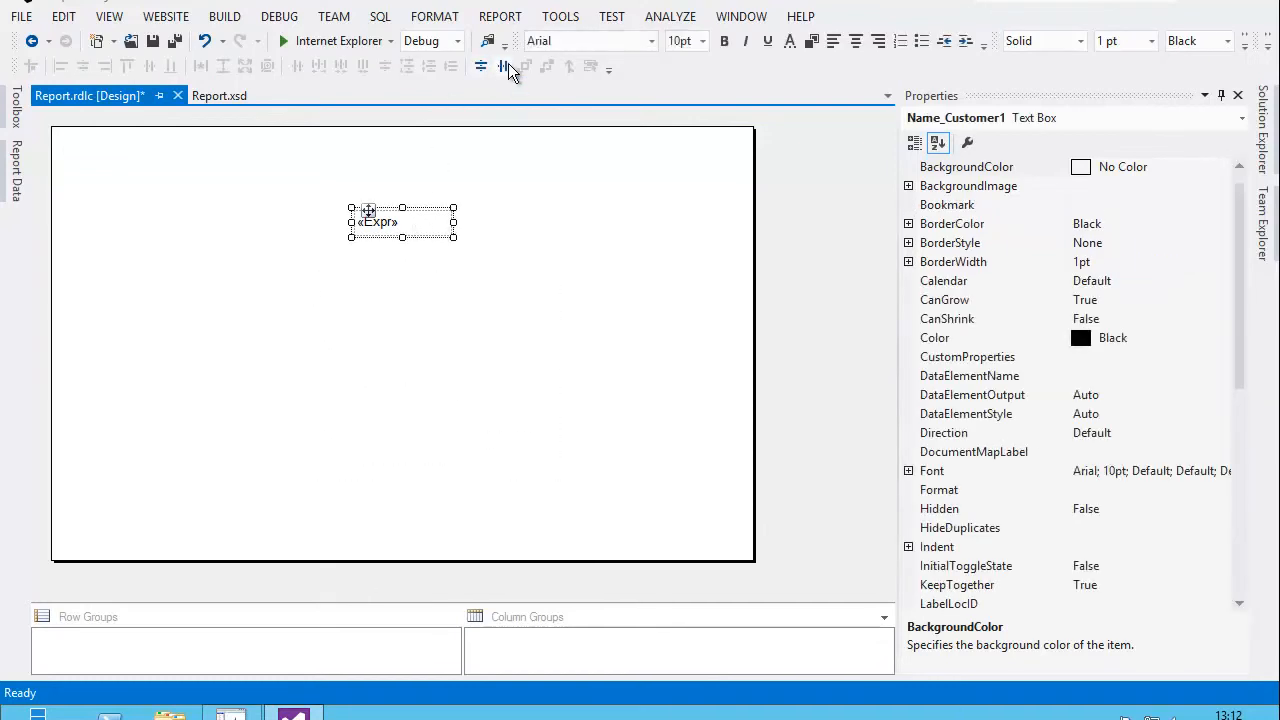
{"action": "left_click", "coordinate": [505, 67]}
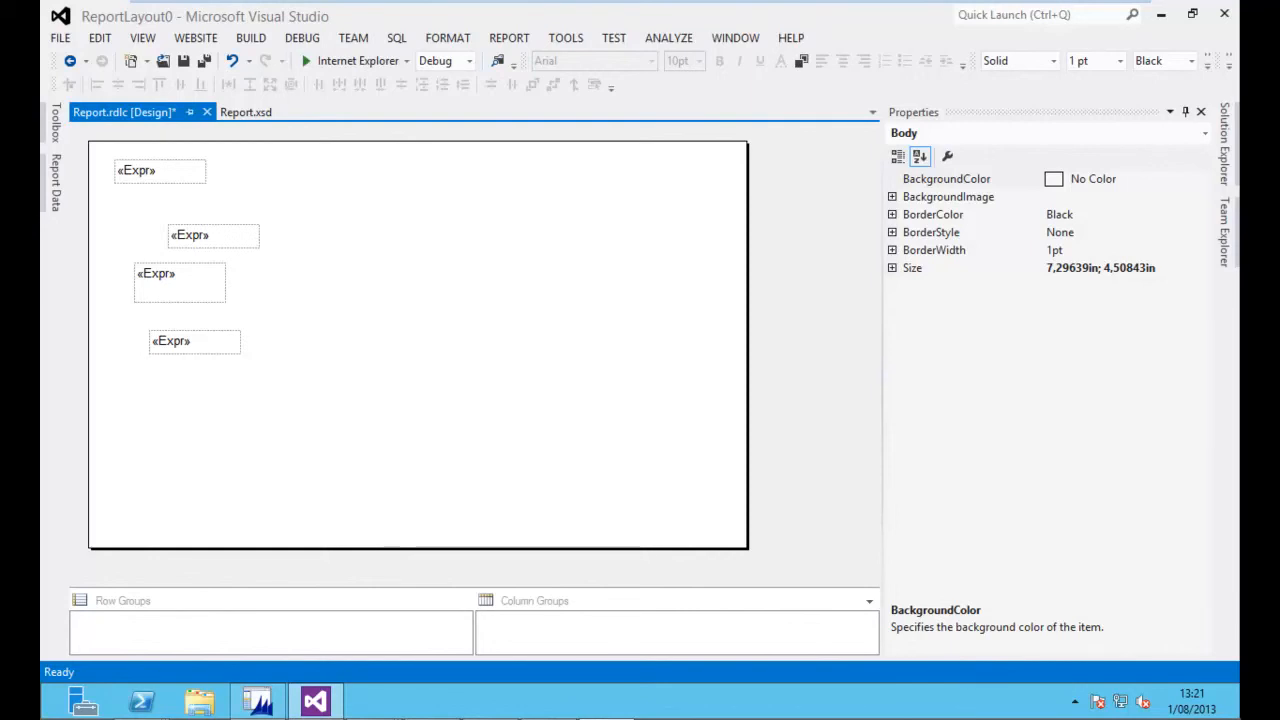
Show the ruler in the report design view.
{"action": "left_click", "coordinate": [512, 39]}
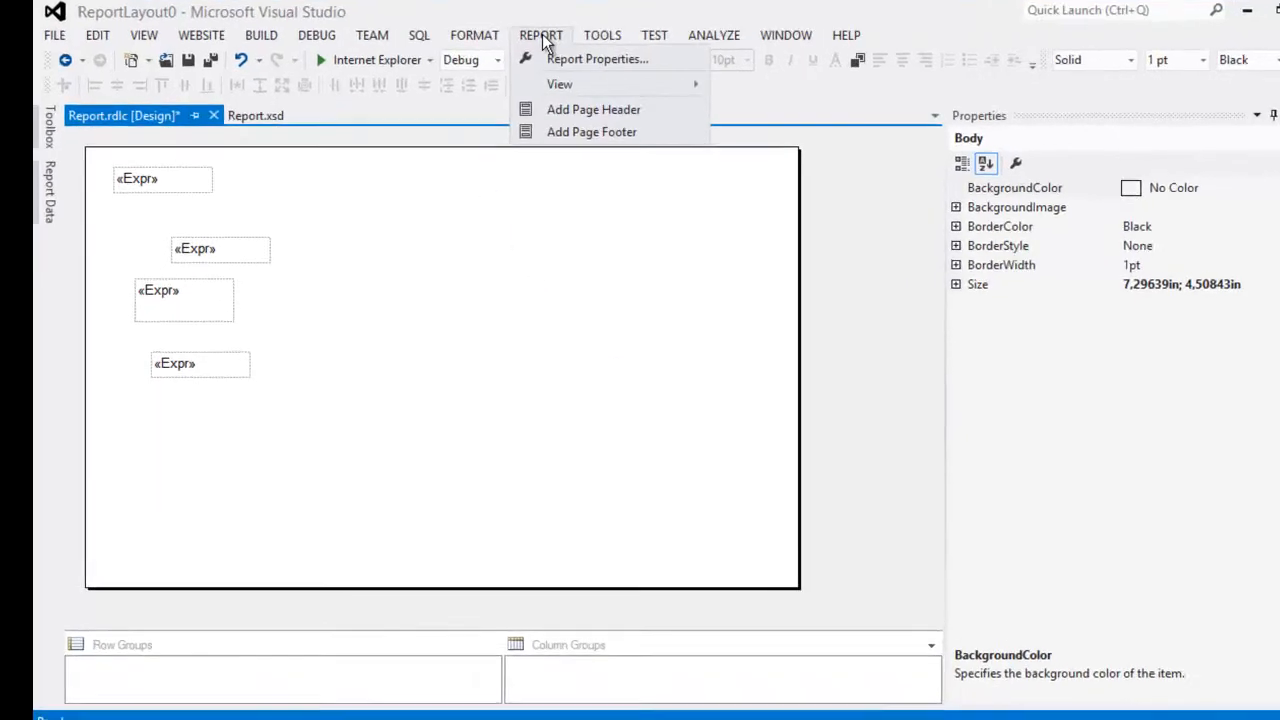
{"action": "mouse_move", "coordinate": [566, 86]}
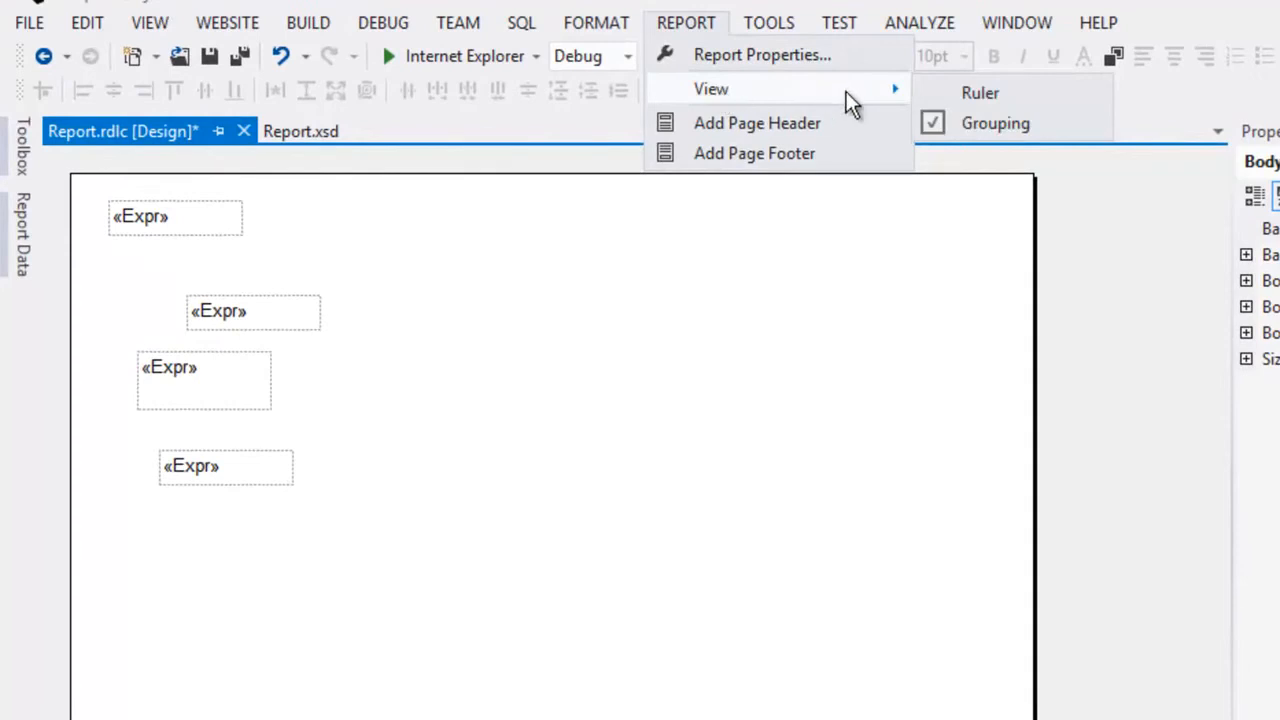
{"action": "left_click", "coordinate": [953, 93]}
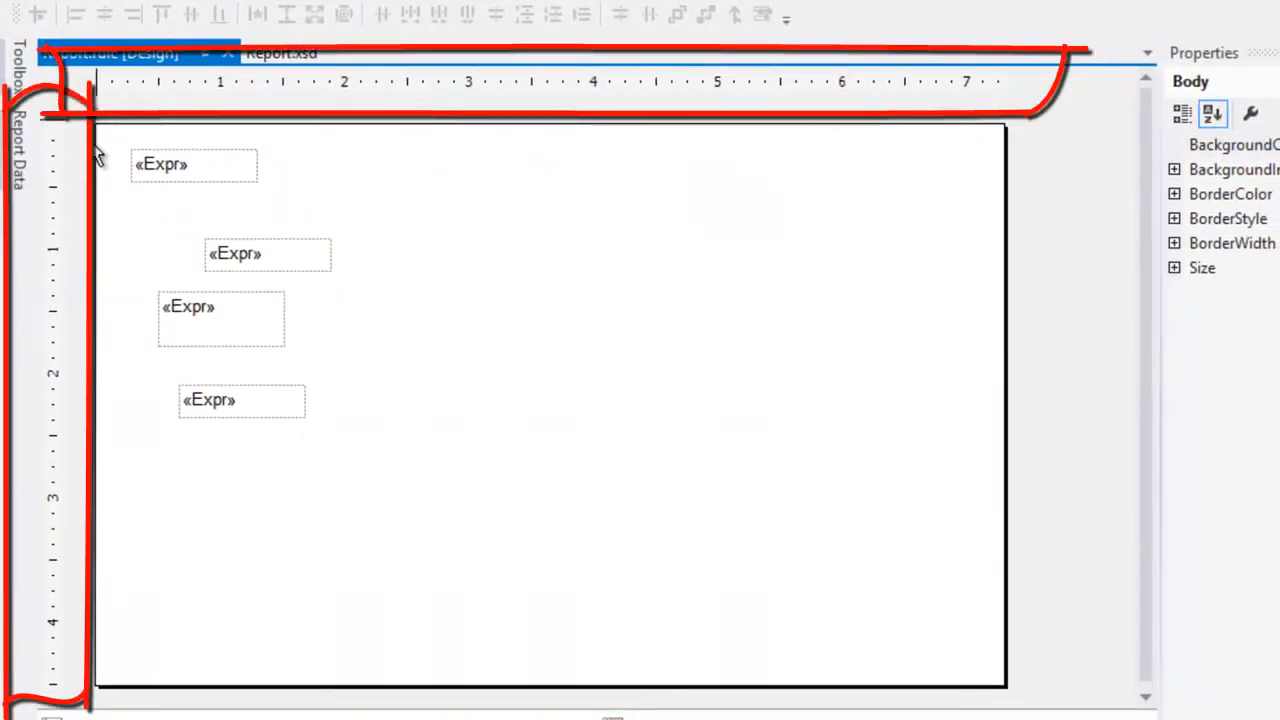
Check the topmost text box's position against the horizontal and vertical rulers.
{"action": "left_click", "coordinate": [162, 162]}
{"action": "mouse_move", "coordinate": [160, 162]}
{"action": "left_mouse_down"}
{"action": "mouse_move", "coordinate": [186, 160]}
{"action": "mouse_move", "coordinate": [149, 152]}
{"action": "left_mouse_up"}
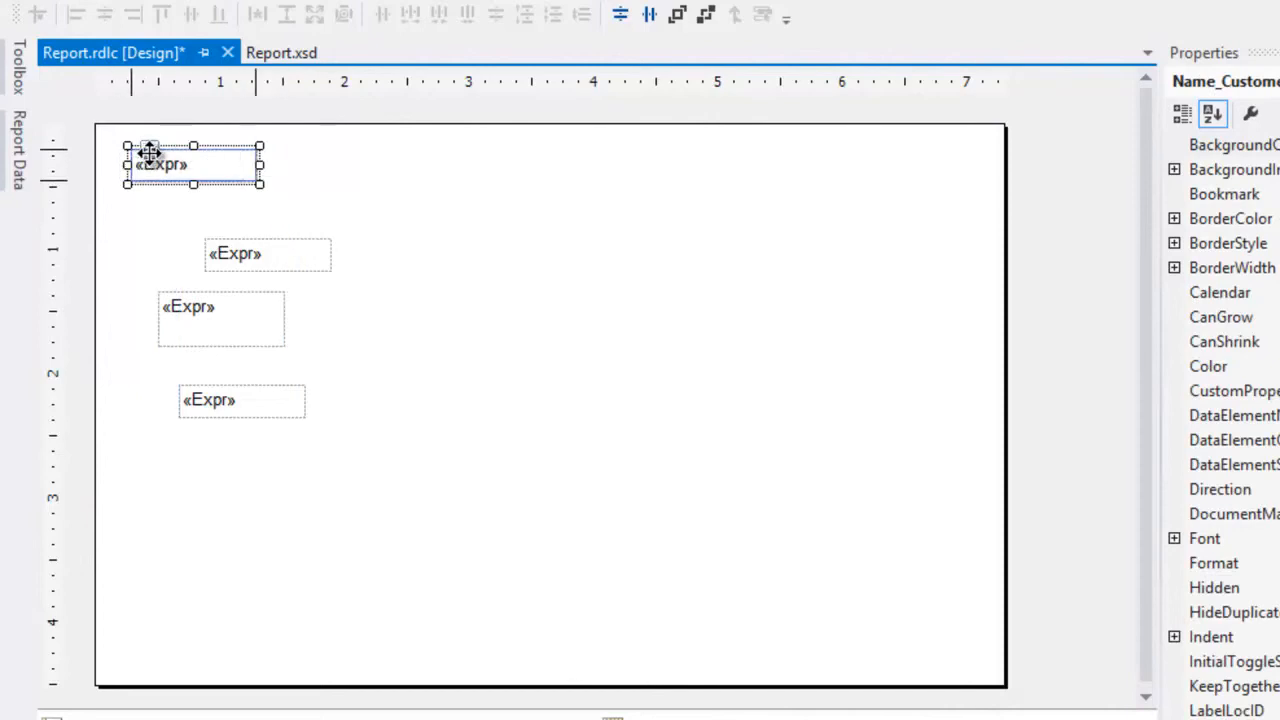
{"action": "left_click", "coordinate": [192, 94]}
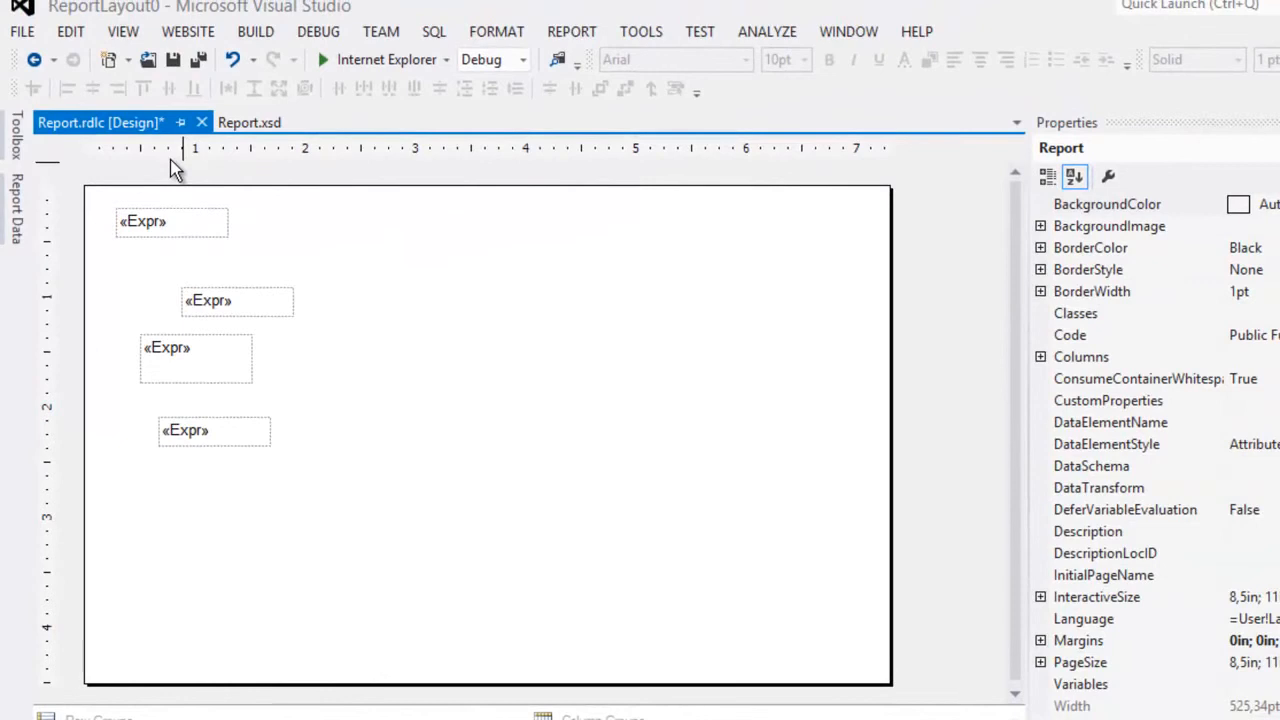
Change the report's page units to centimeters in the report properties.
{"action": "left_click", "coordinate": [628, 31]}
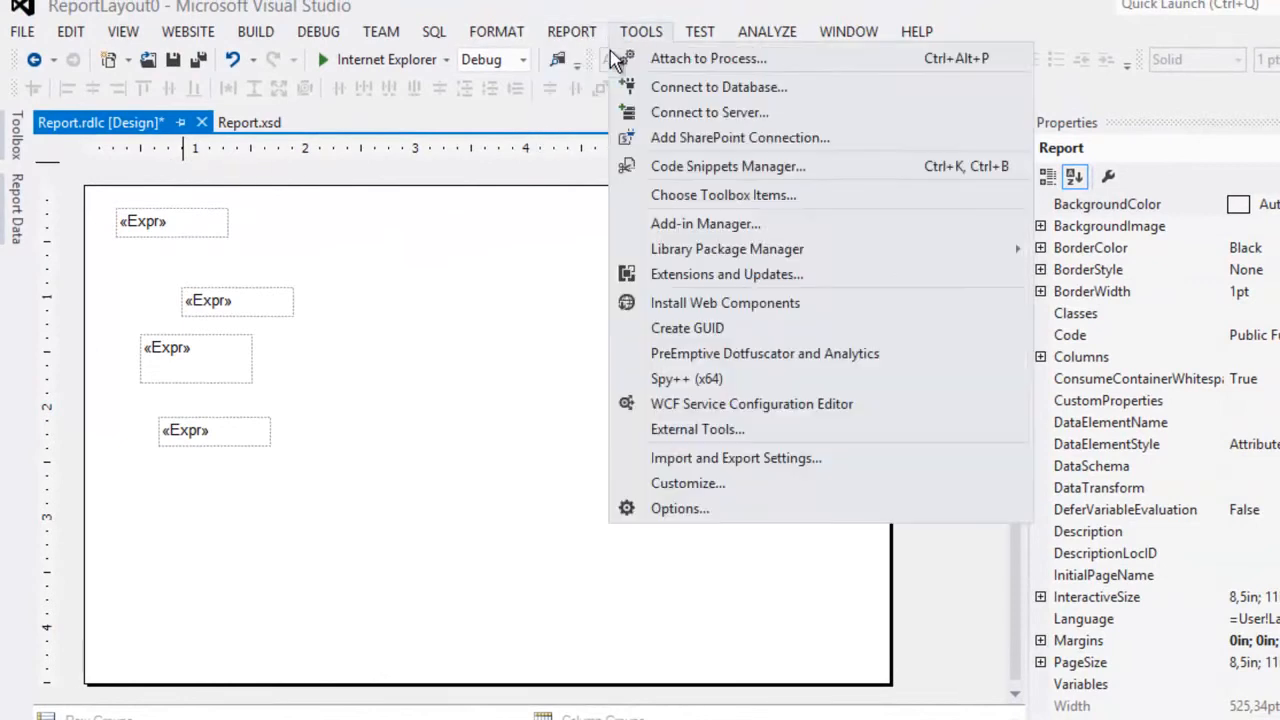
{"action": "left_click", "coordinate": [585, 57]}
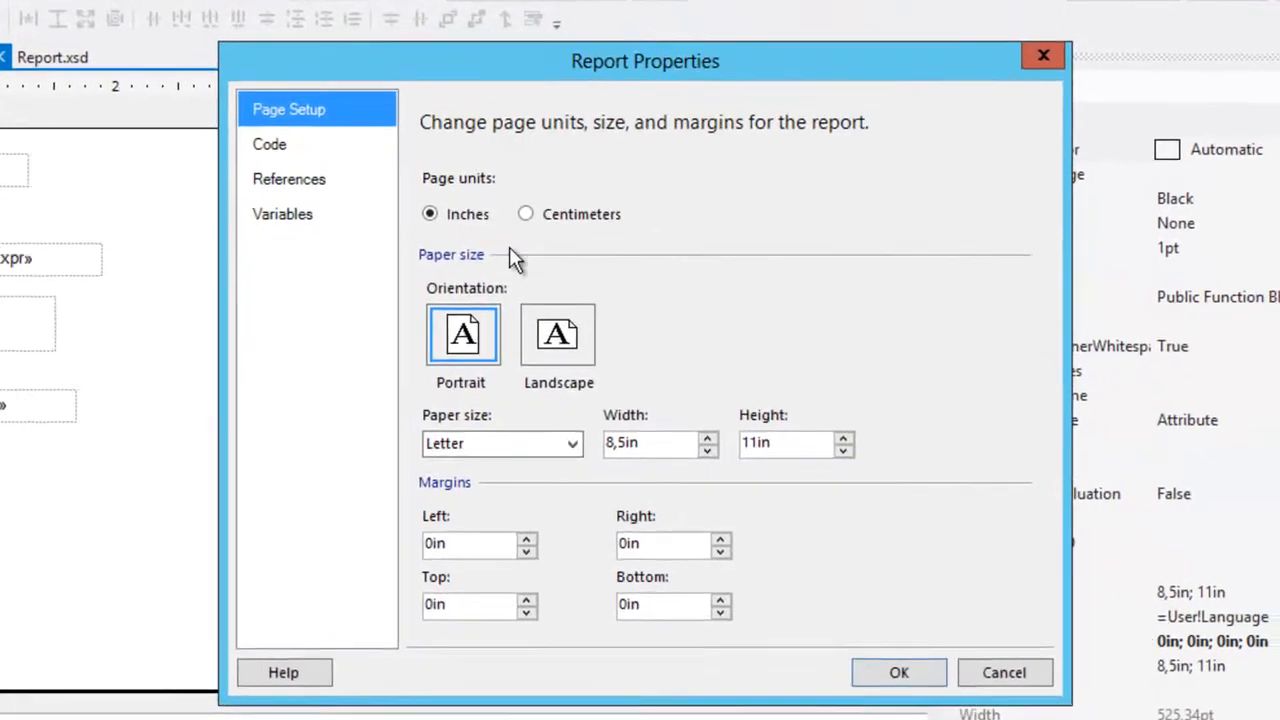
{"action": "left_click", "coordinate": [560, 214]}
{"action": "left_click", "coordinate": [899, 672]}
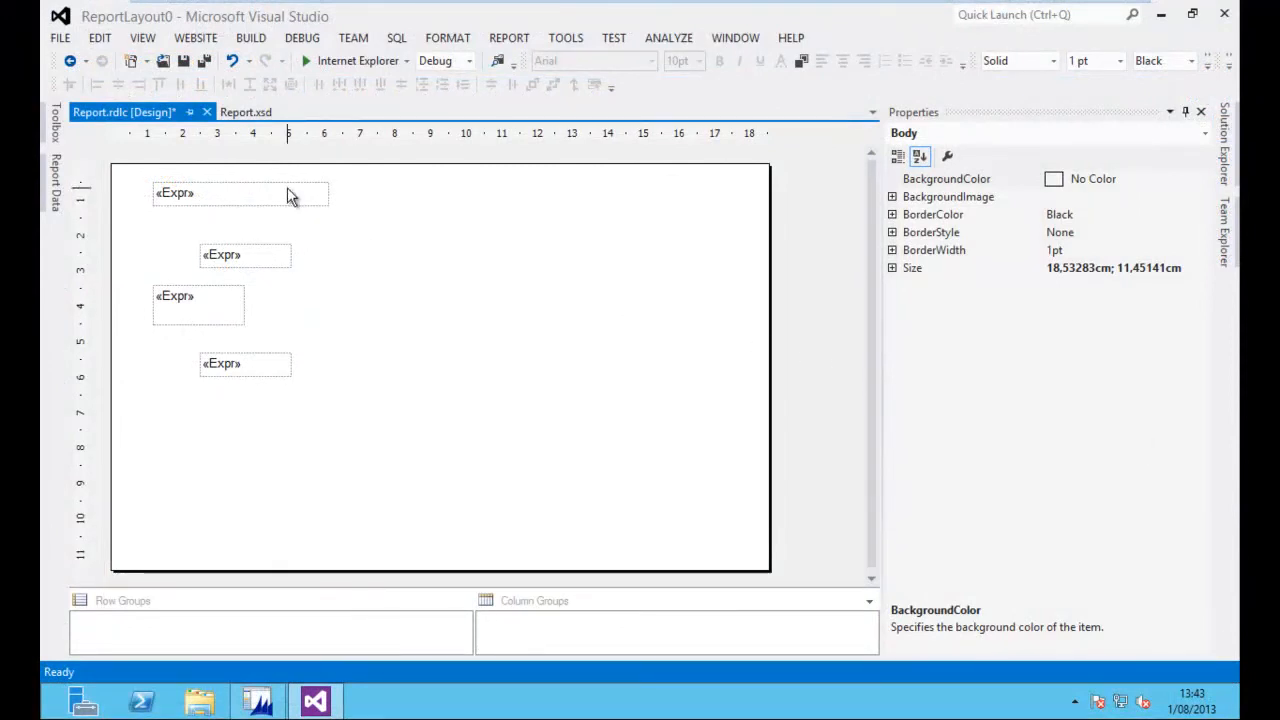
Examine the Left and Top values under Location in the properties of the wide top text box.
{"action": "left_click", "coordinate": [228, 198]}
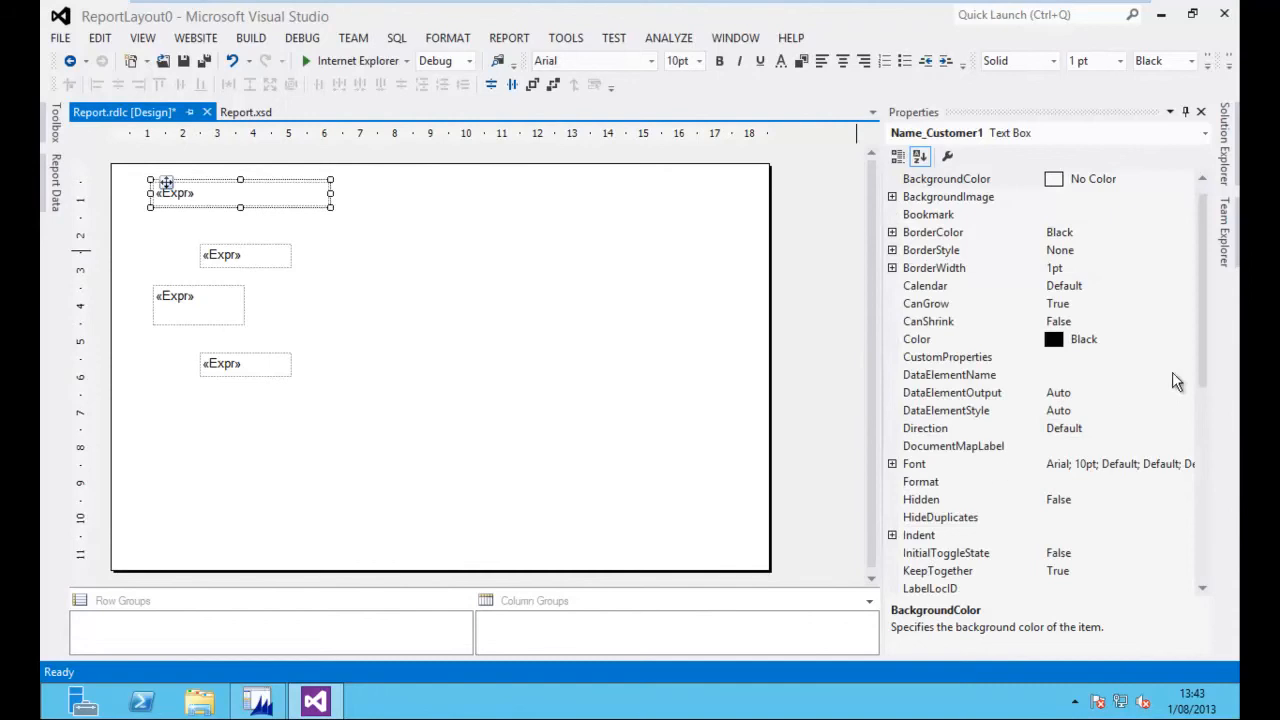
{"action": "left_click_drag", "start_coordinate": [1203, 295], "coordinate": [1223, 419]}
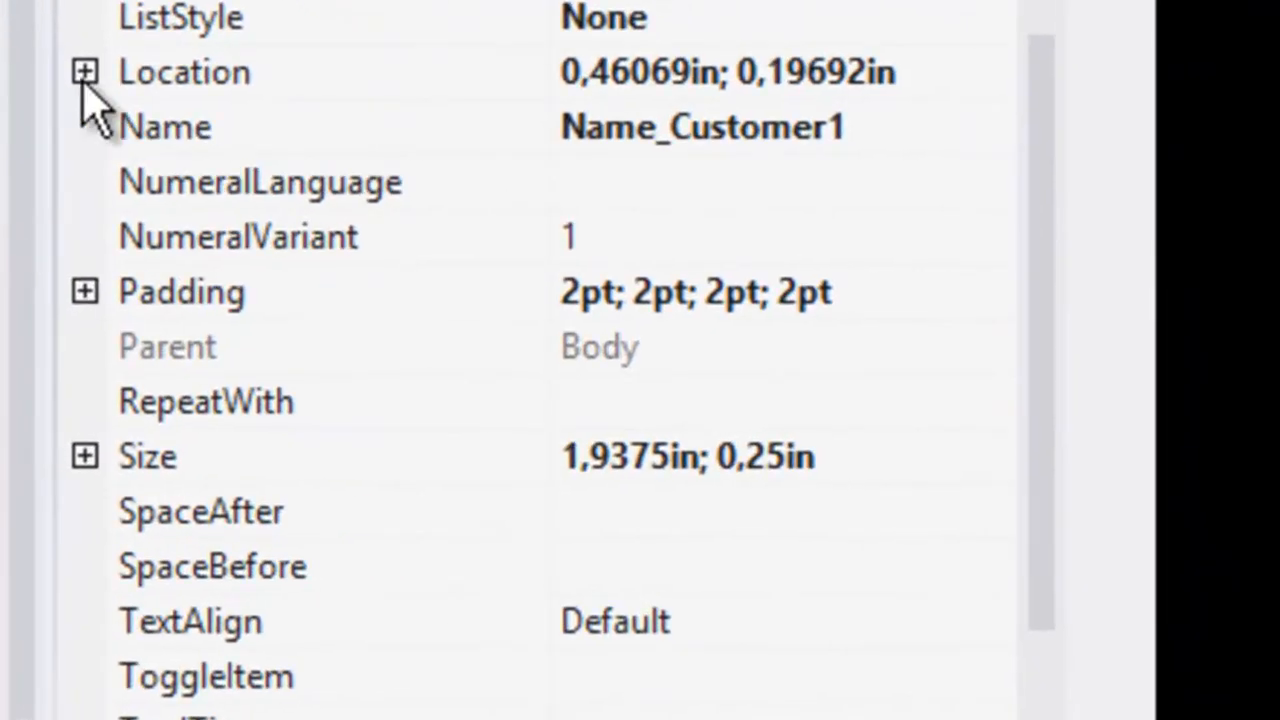
{"action": "left_click", "coordinate": [84, 76]}
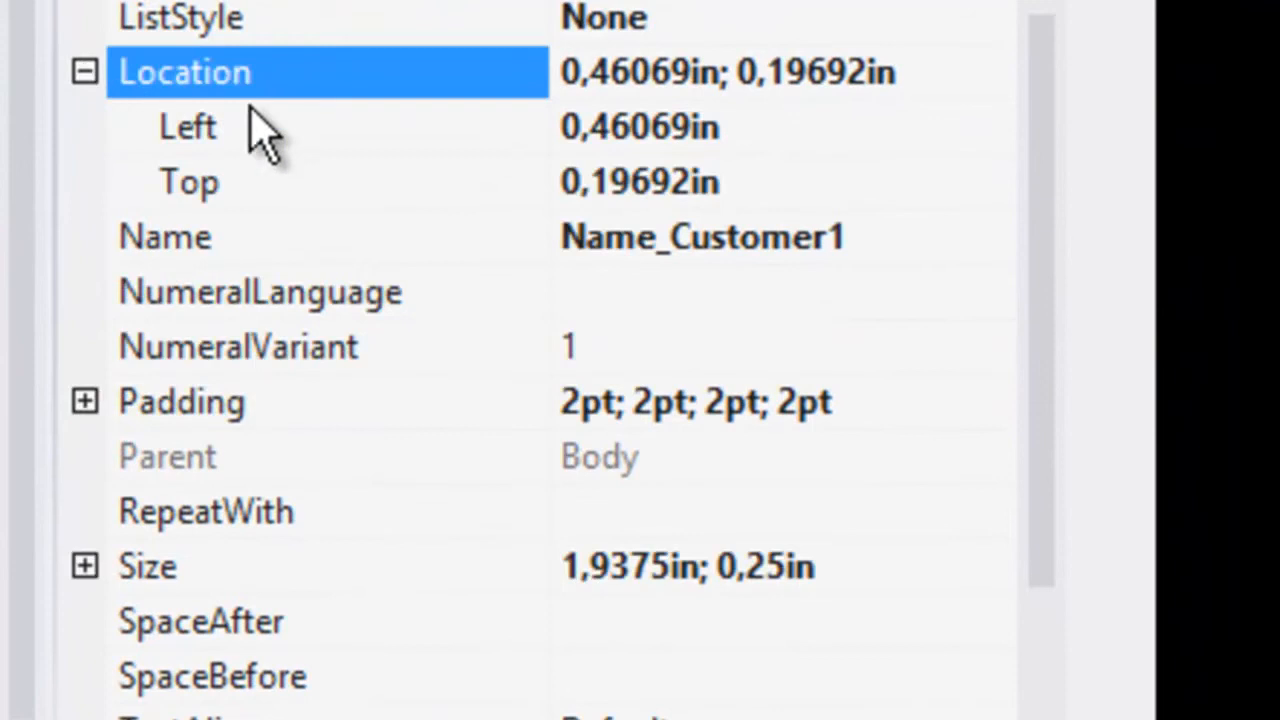
{"action": "left_click", "coordinate": [323, 135]}
{"action": "left_click", "coordinate": [298, 180]}
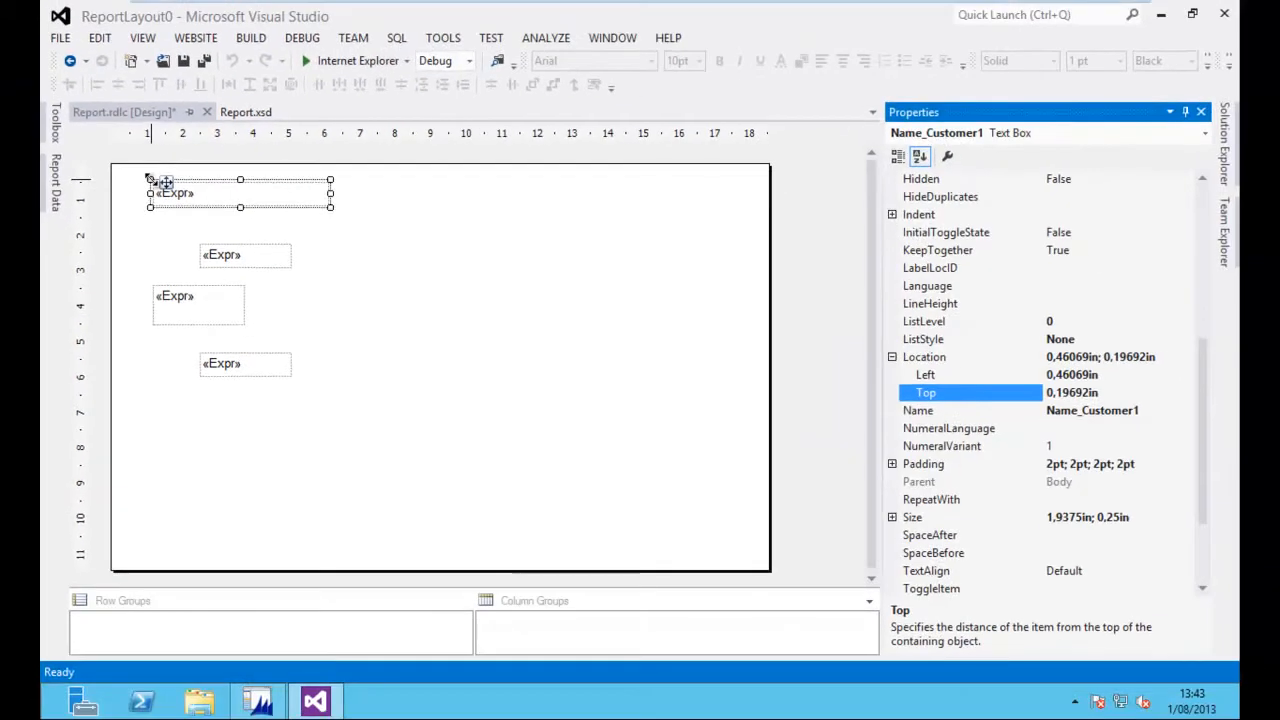
{"action": "left_click", "coordinate": [998, 376]}
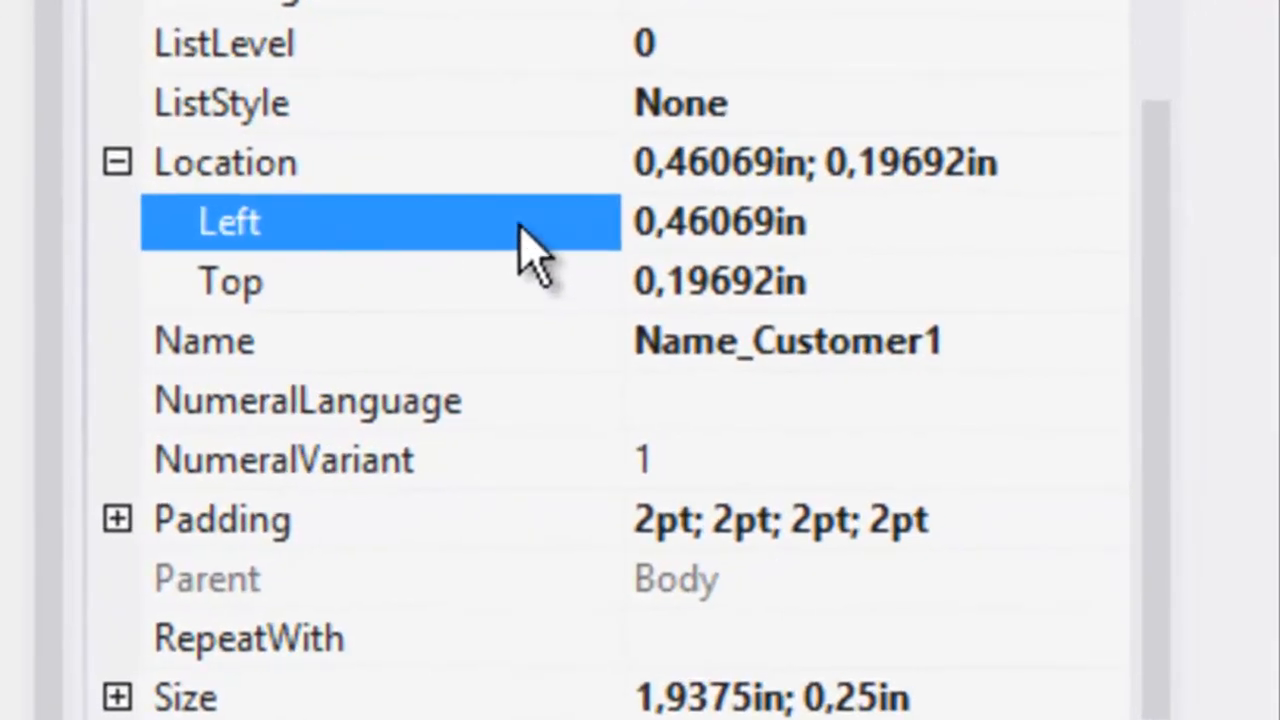
{"action": "left_click_drag", "start_coordinate": [863, 229], "coordinate": [586, 177]}
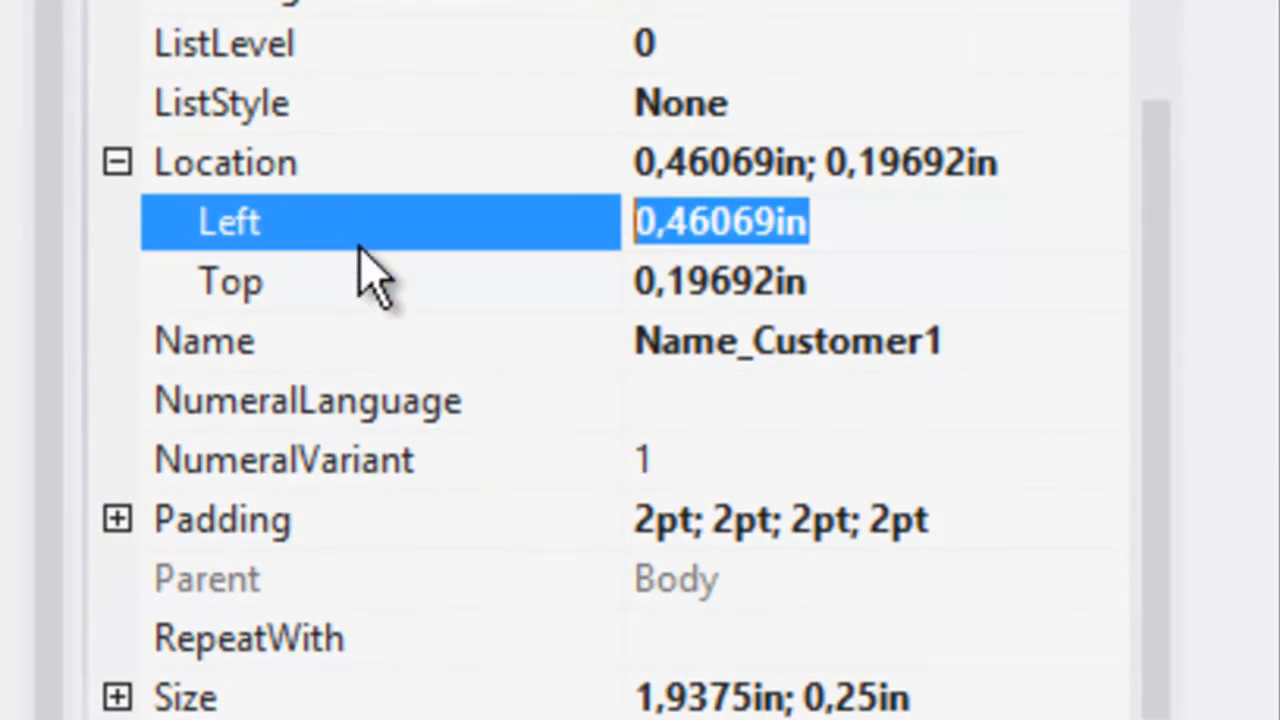
{"action": "left_click", "coordinate": [300, 285]}
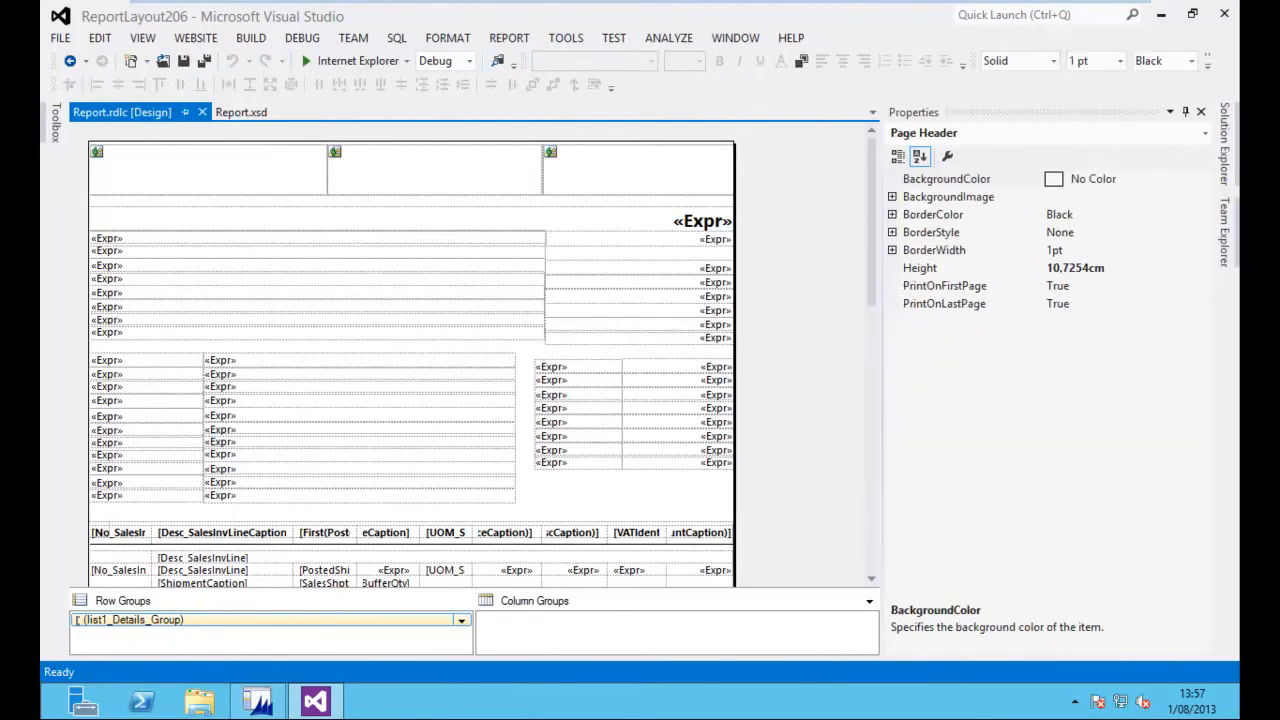
Display the Report toolbar and zoom the report design to 400%.
{"action": "right_click", "coordinate": [660, 97]}
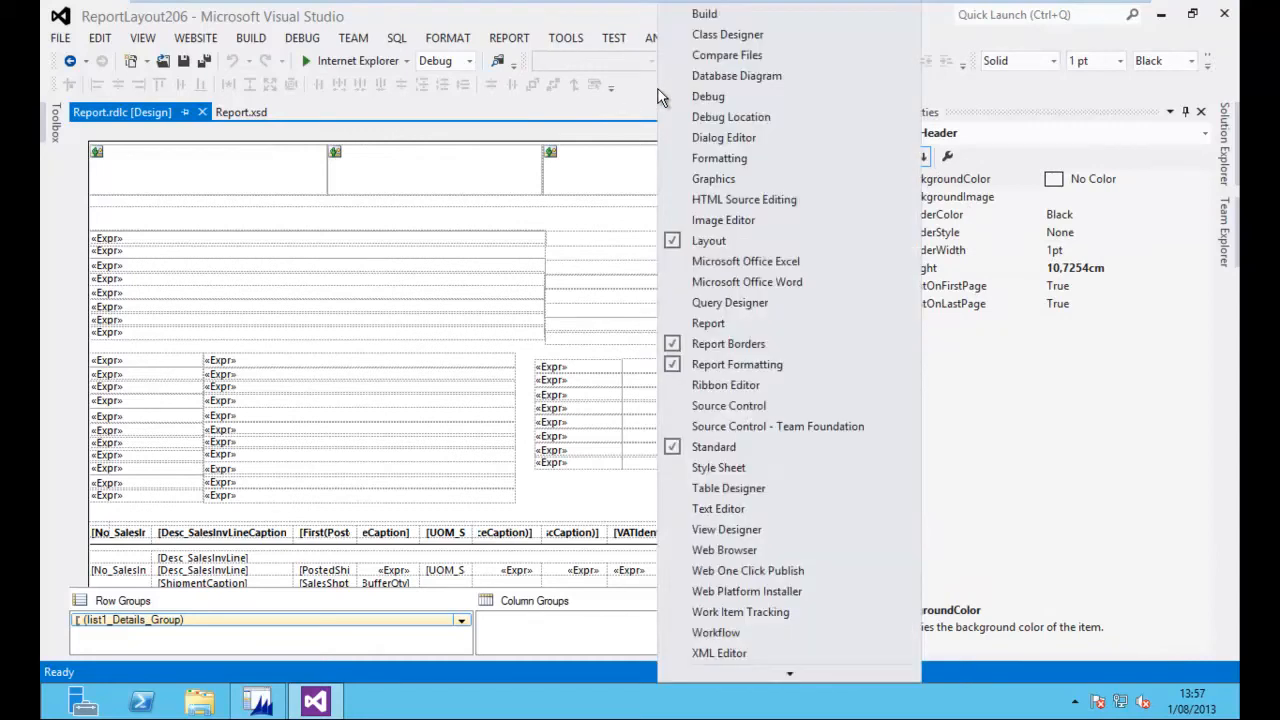
{"action": "key", "text": "Escape"}
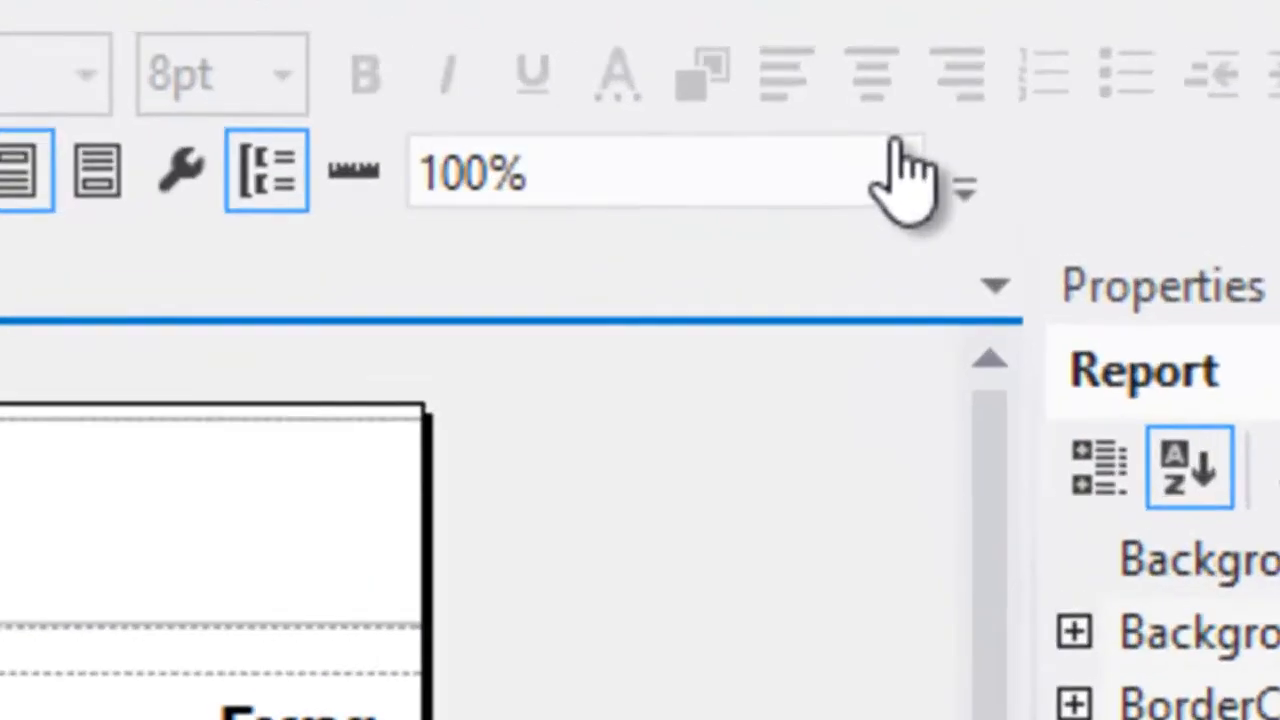
{"action": "left_click", "coordinate": [849, 85]}
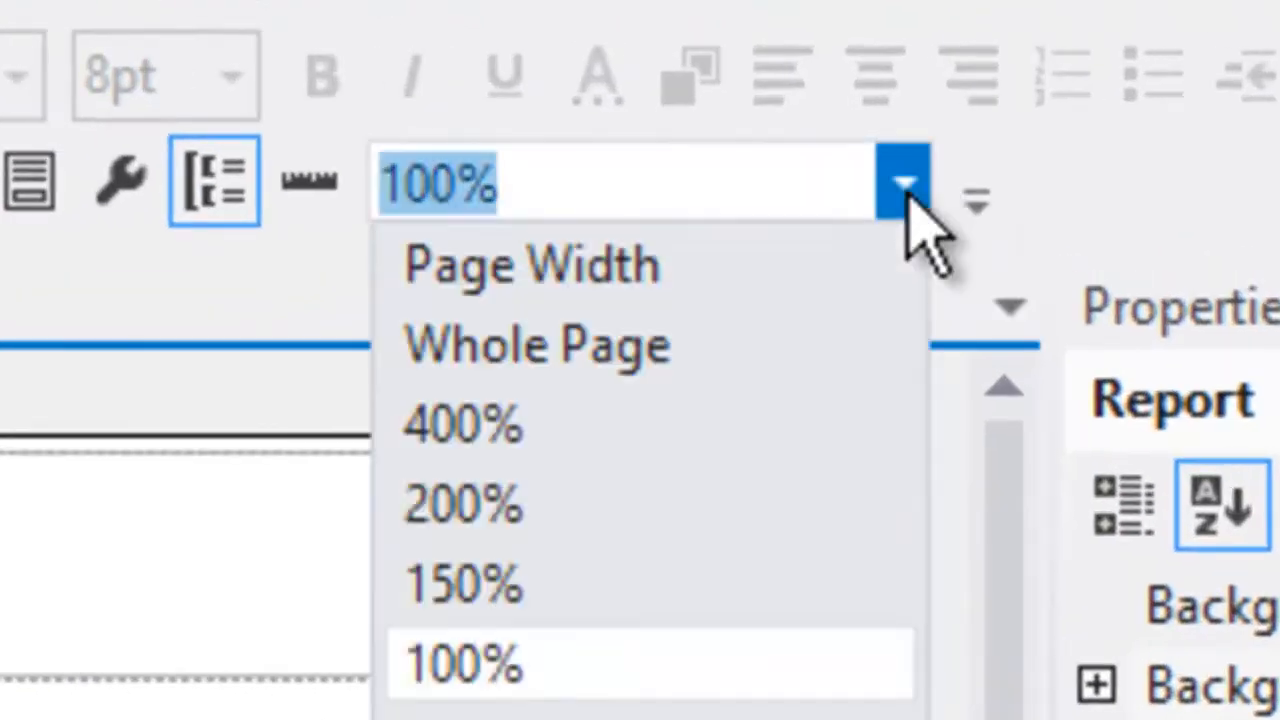
{"action": "left_click", "coordinate": [462, 425]}
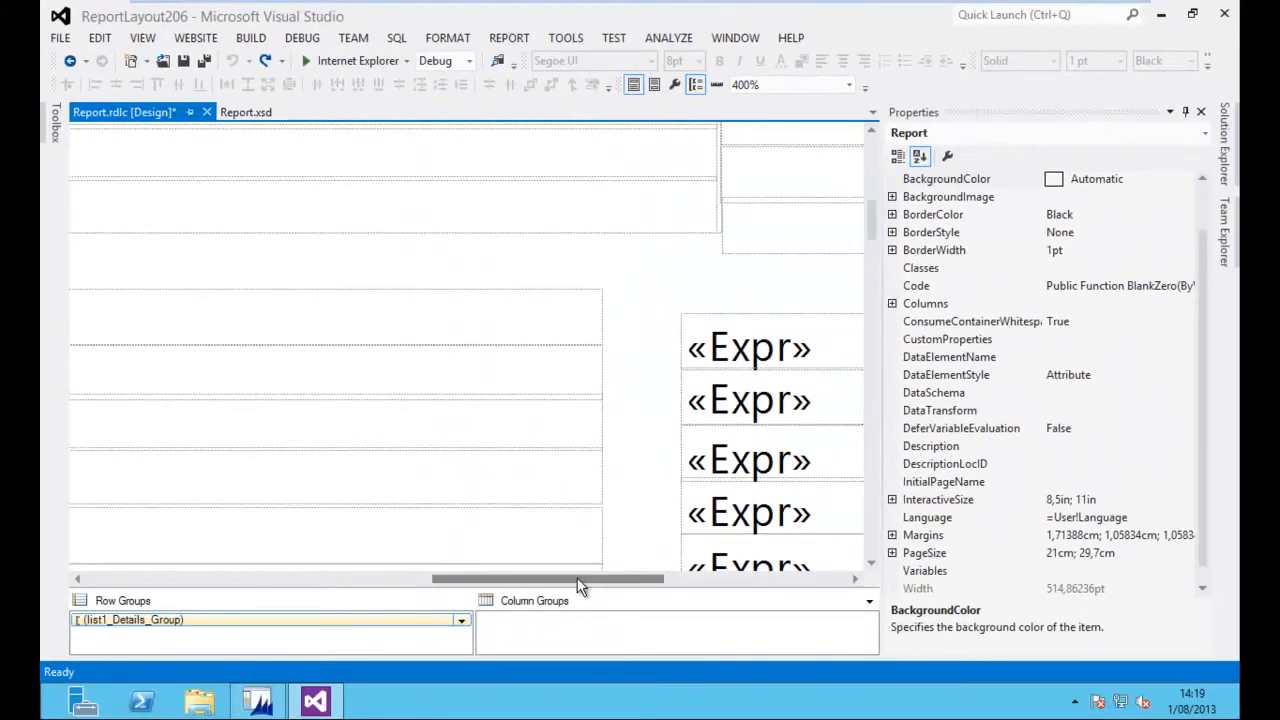
{"action": "left_click_drag", "start_coordinate": [871, 222], "coordinate": [869, 164]}
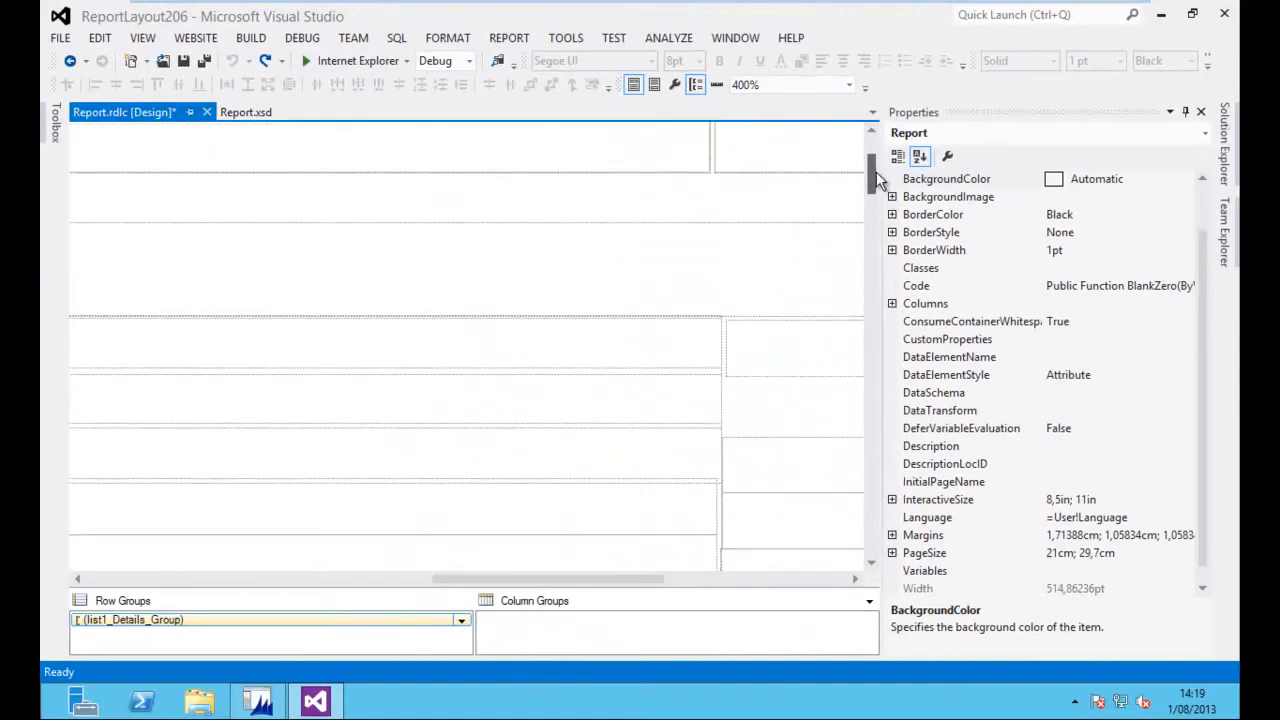
Examine the edges and gaps of the stacked text boxes at 400%, and return the report zoom to 100%.
{"action": "left_click_drag", "start_coordinate": [654, 578], "coordinate": [309, 597]}
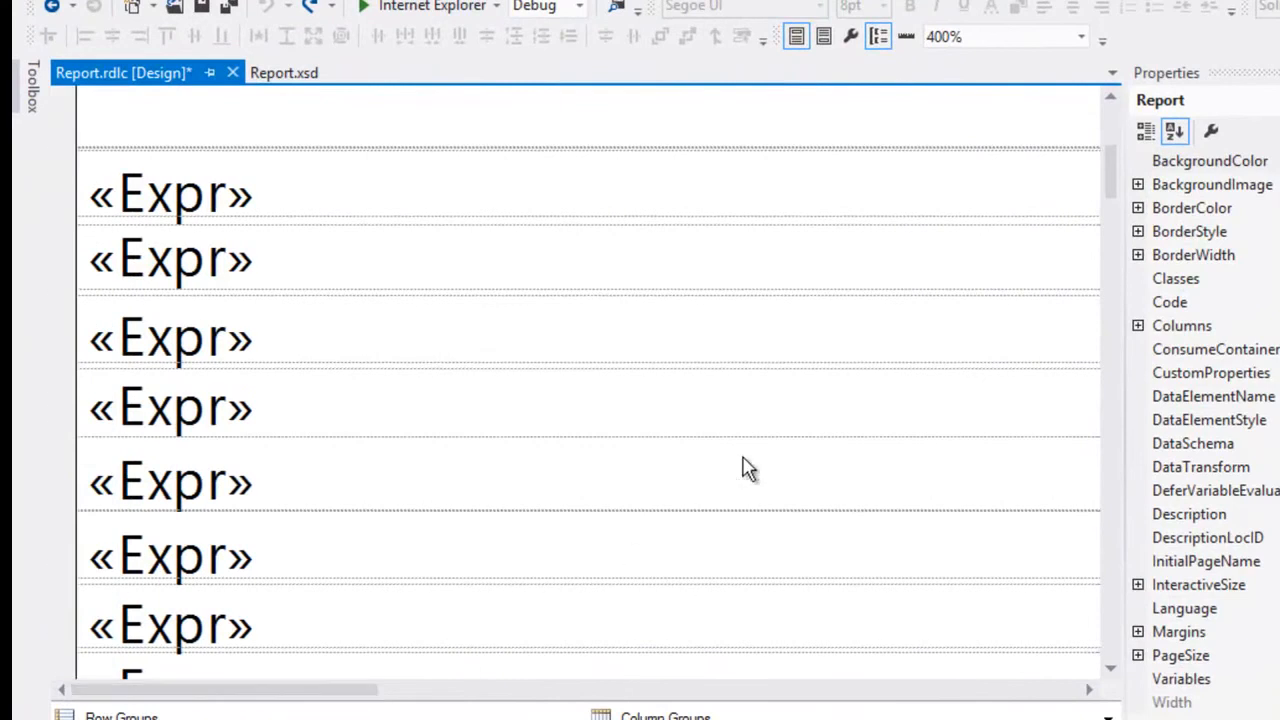
{"action": "left_click_drag", "start_coordinate": [1112, 168], "coordinate": [1116, 212]}
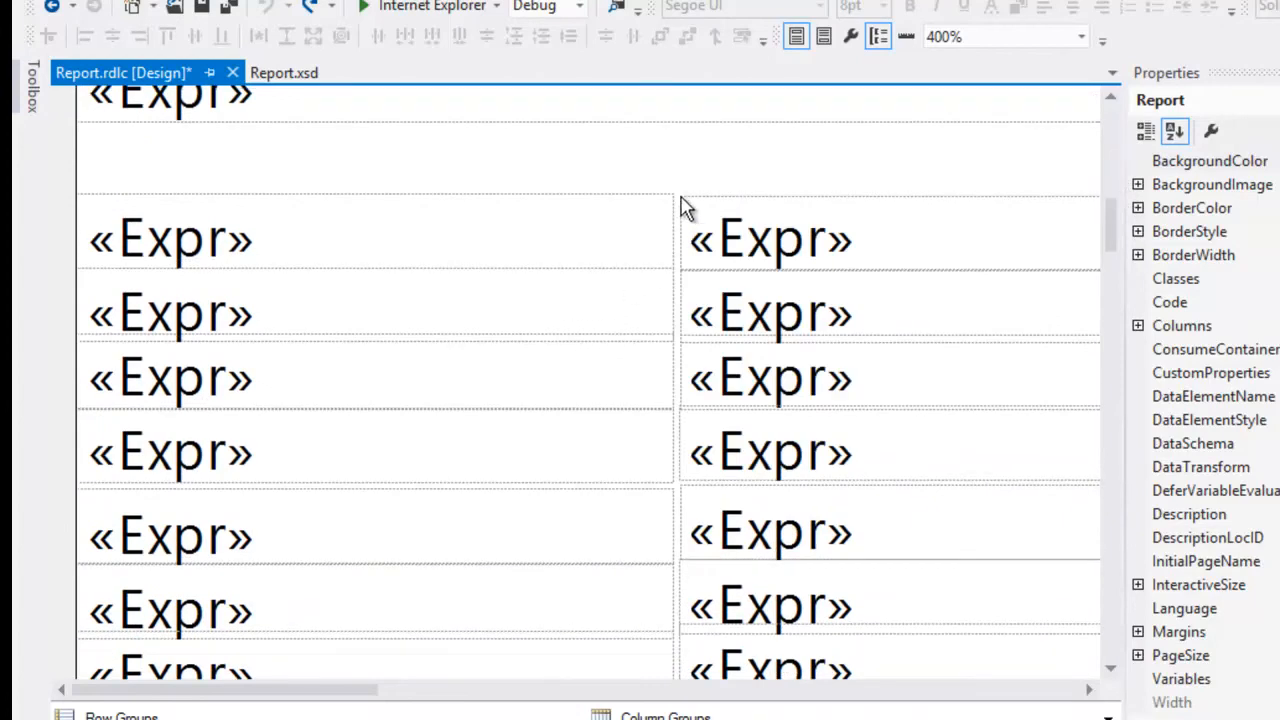
{"action": "left_click_drag", "start_coordinate": [1113, 241], "coordinate": [1097, 194]}
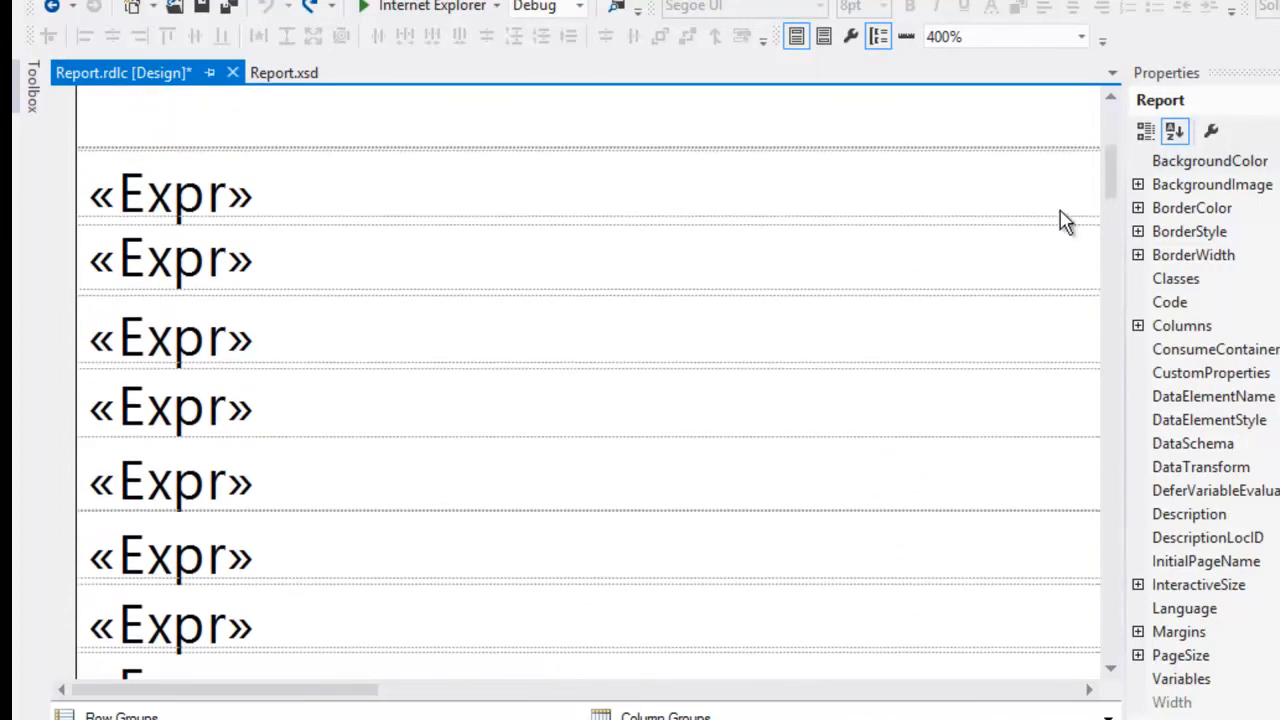
{"action": "left_click", "coordinate": [1081, 36]}
{"action": "left_click", "coordinate": [963, 180]}
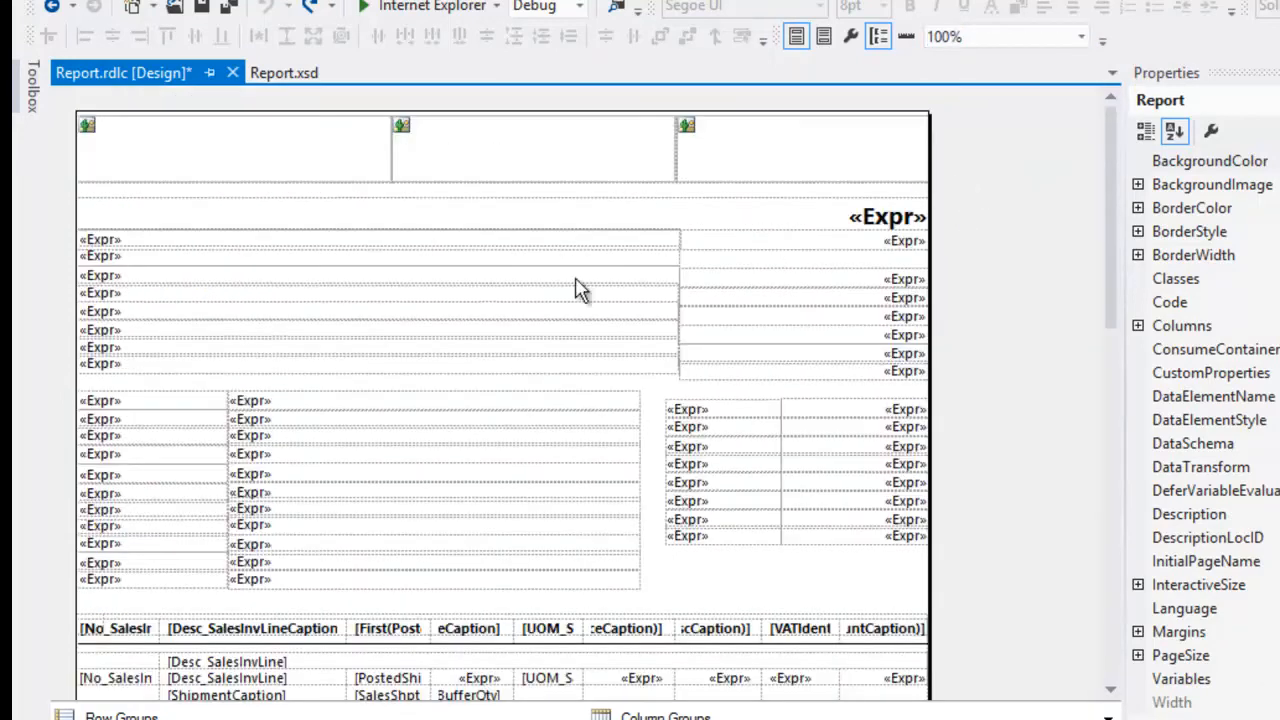
Select the eight stacked text boxes at the left beneath the title and give them the same width and height.
{"action": "left_click", "coordinate": [148, 253]}
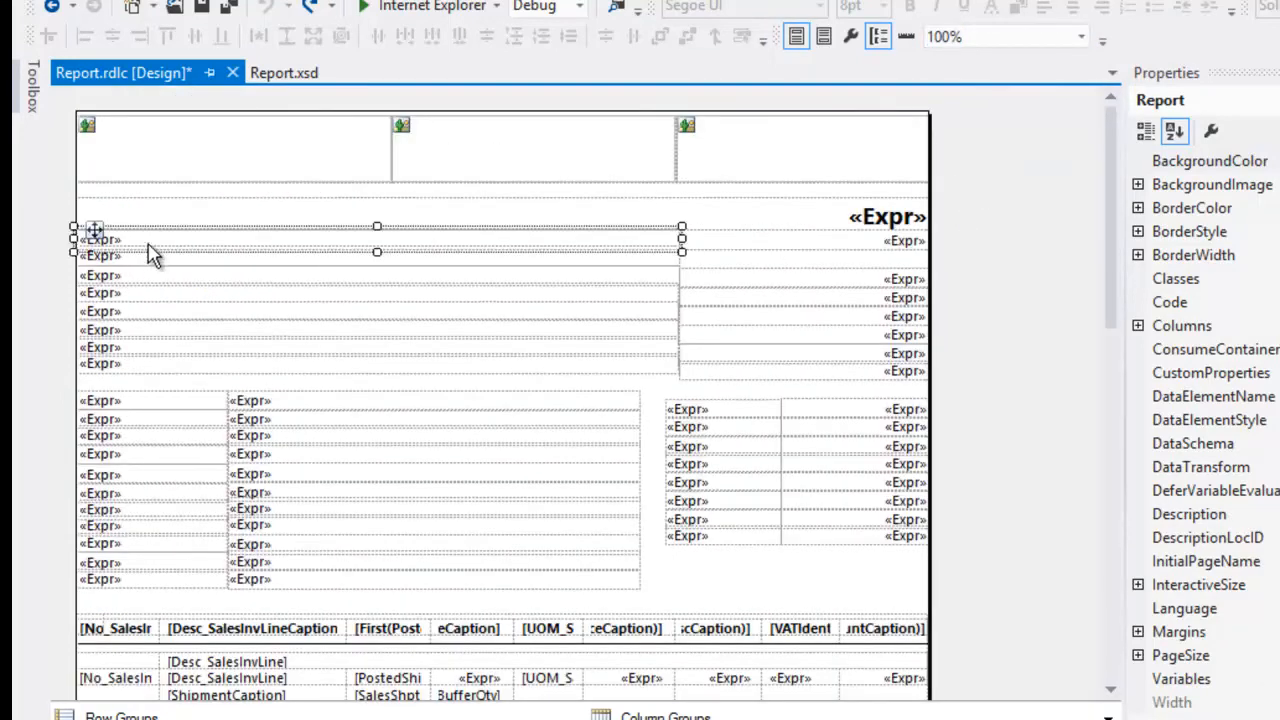
{"action": "left_click", "coordinate": [150, 265], "text": "ctrl"}
{"action": "left_click", "coordinate": [147, 278], "text": "ctrl"}
{"action": "left_click", "coordinate": [150, 296], "text": "ctrl"}
{"action": "left_click", "coordinate": [152, 313], "text": "ctrl"}
{"action": "left_click", "coordinate": [156, 333], "text": "ctrl"}
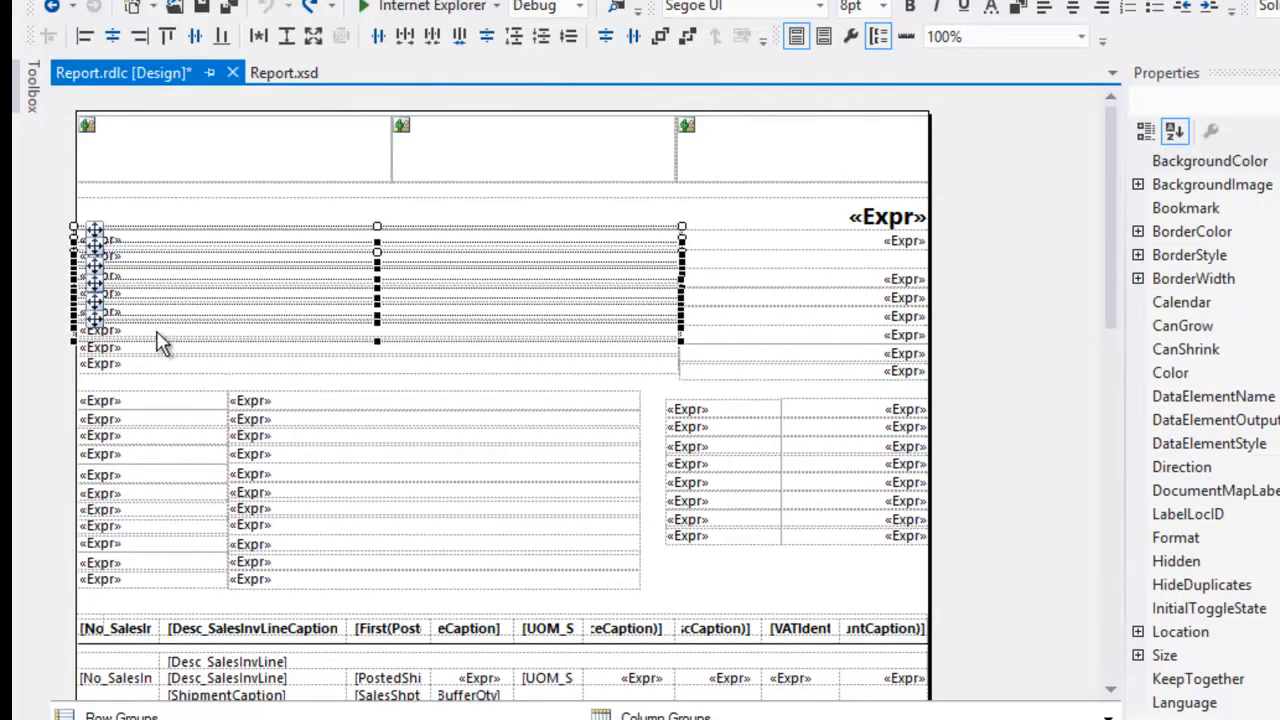
{"action": "left_click", "coordinate": [159, 351], "text": "ctrl"}
{"action": "left_click", "coordinate": [163, 369], "text": "ctrl"}
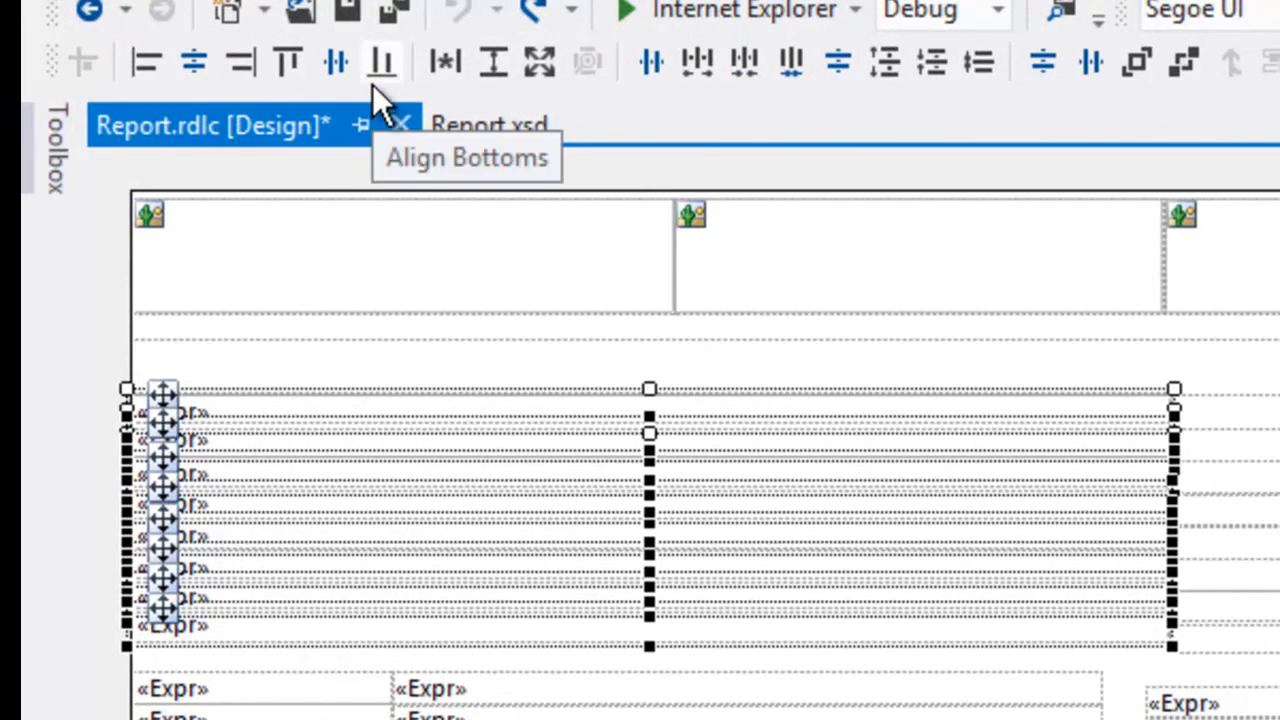
{"action": "left_click", "coordinate": [446, 62]}
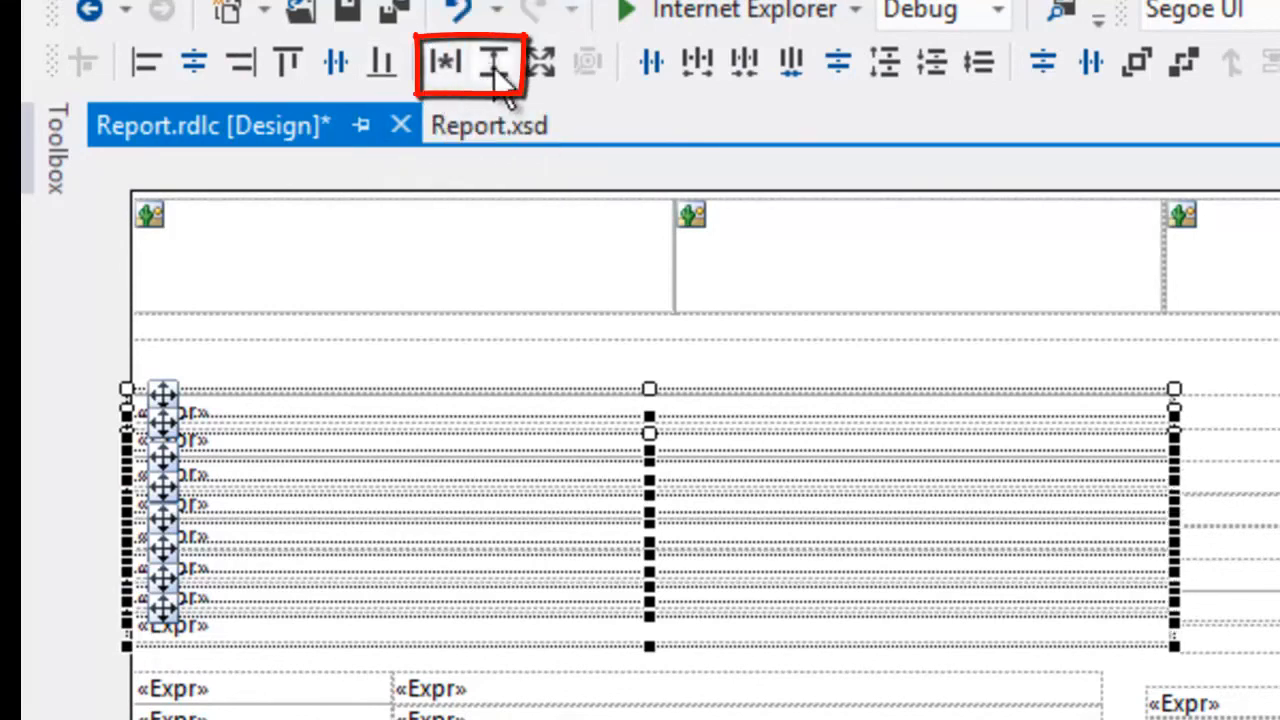
{"action": "left_click", "coordinate": [495, 68]}
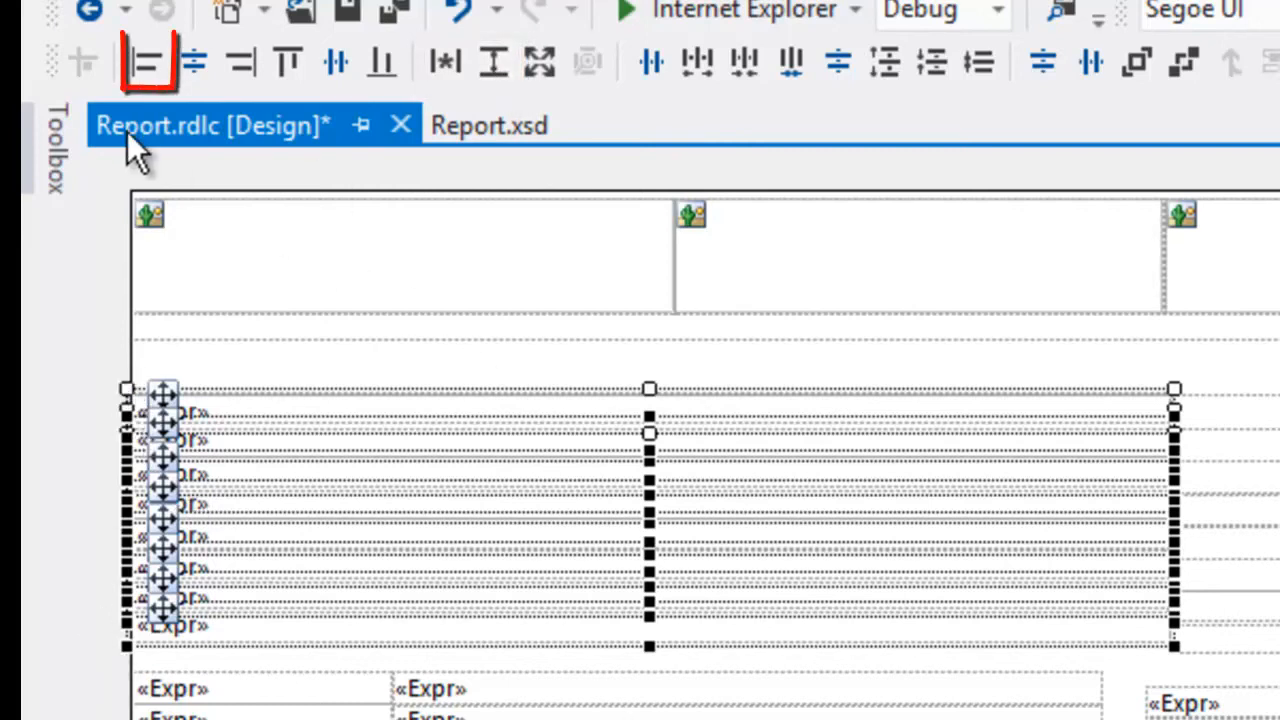
Align the left edges of the eight selected text boxes and remove the vertical spacing between them.
{"action": "left_click", "coordinate": [150, 68]}
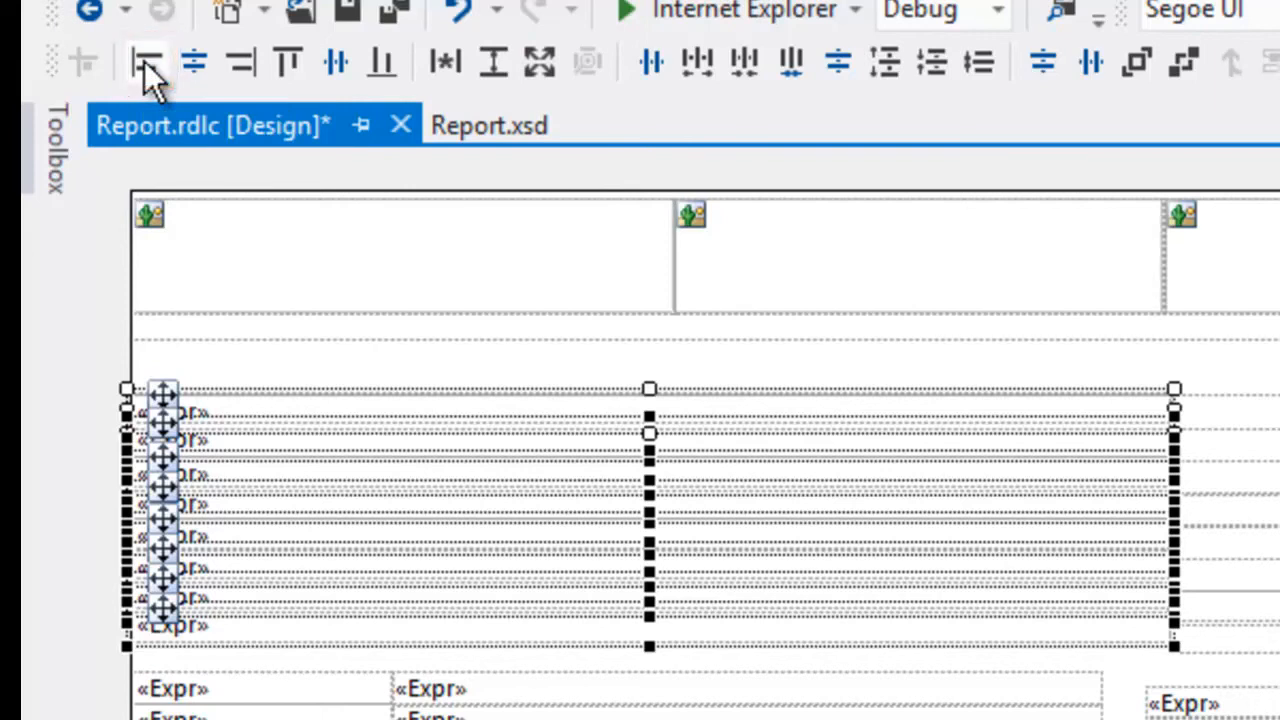
{"action": "left_click", "coordinate": [969, 71]}
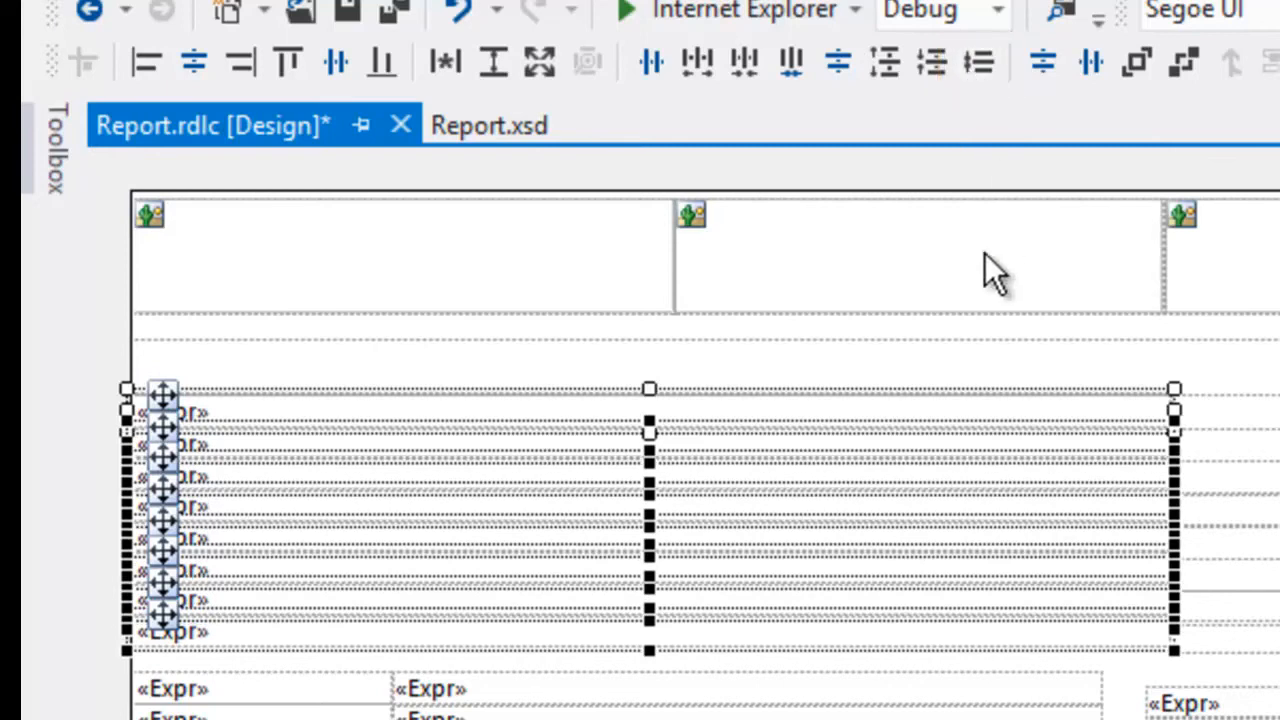
{"action": "left_click", "coordinate": [694, 371]}
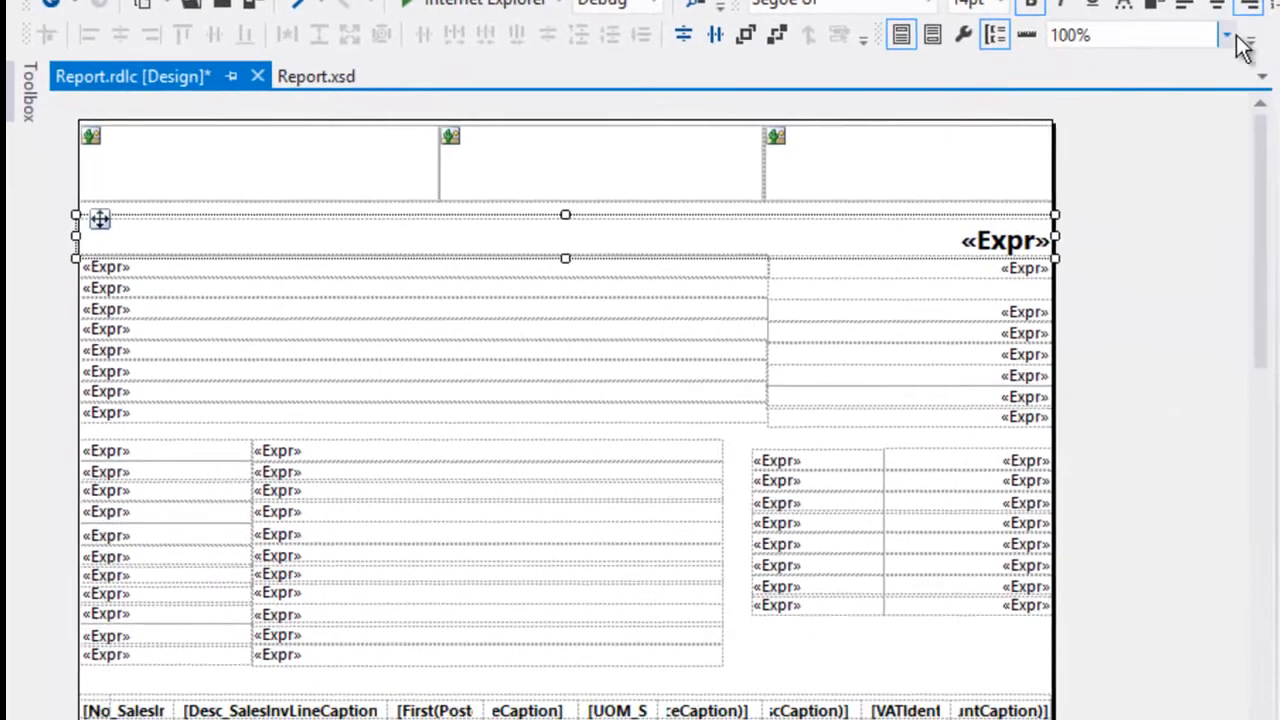
Zoom the design to 400% and compare the edges and spacing of the aligned text boxes with the blocks below.
{"action": "left_click", "coordinate": [1213, 35]}
{"action": "left_click", "coordinate": [1068, 115]}
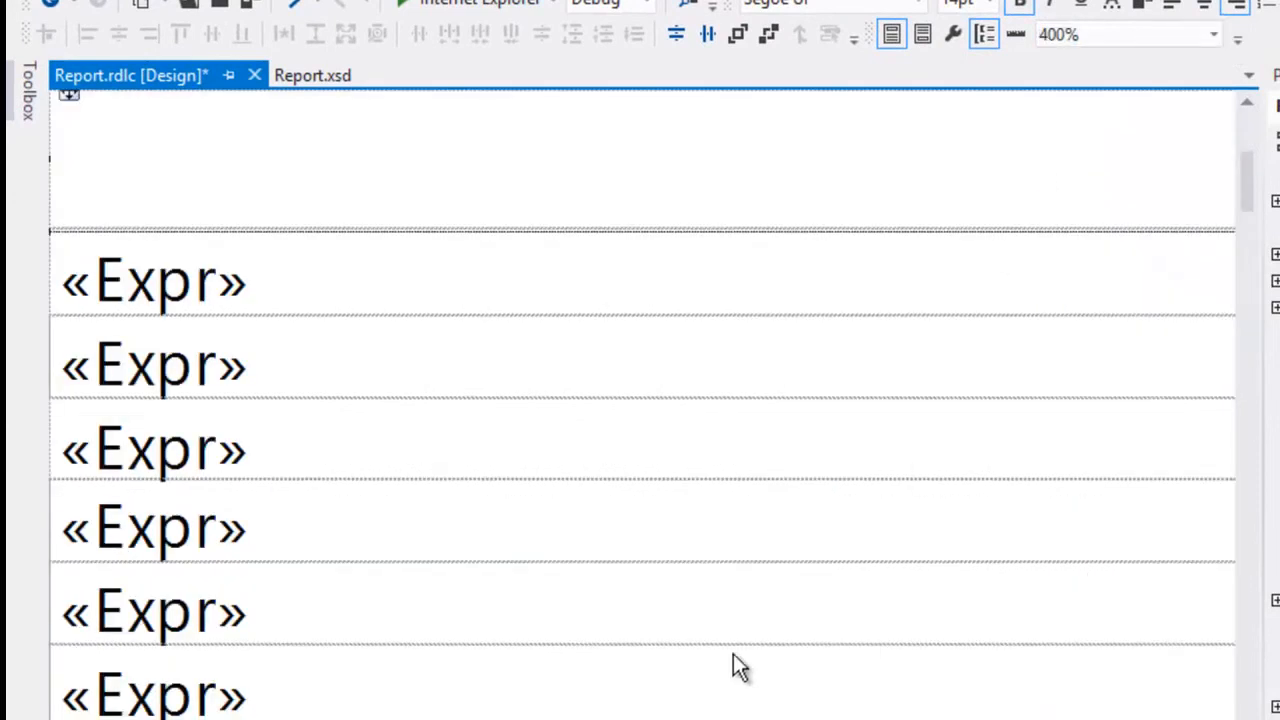
{"action": "left_click_drag", "start_coordinate": [1247, 158], "coordinate": [1253, 203]}
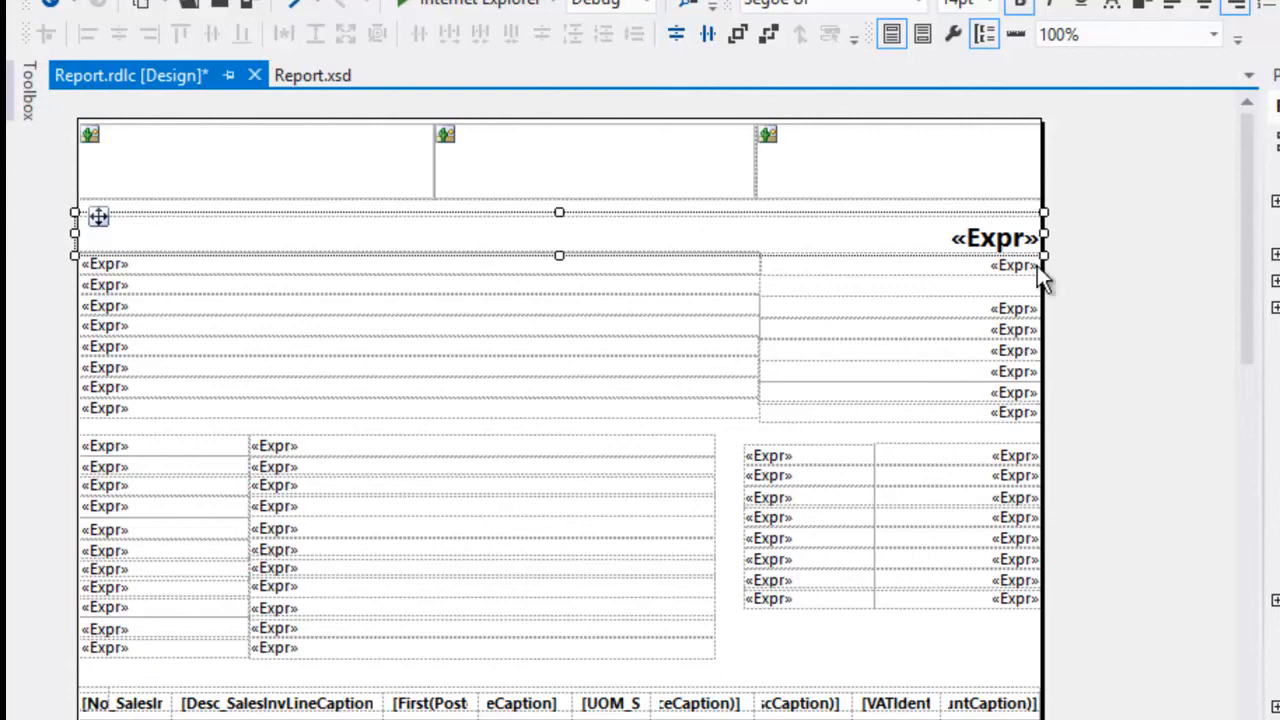
{"action": "left_click", "coordinate": [1213, 34]}
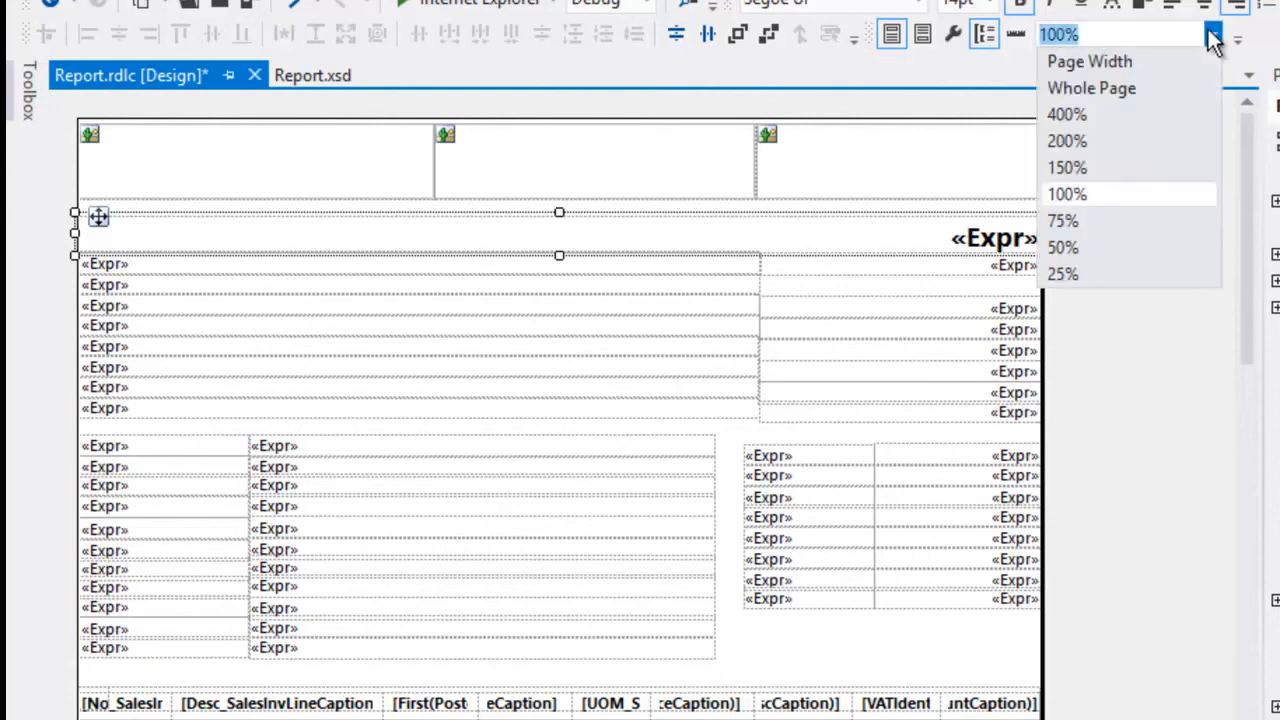
{"action": "left_click", "coordinate": [1149, 114]}
{"action": "left_click_drag", "start_coordinate": [1250, 220], "coordinate": [1250, 266]}
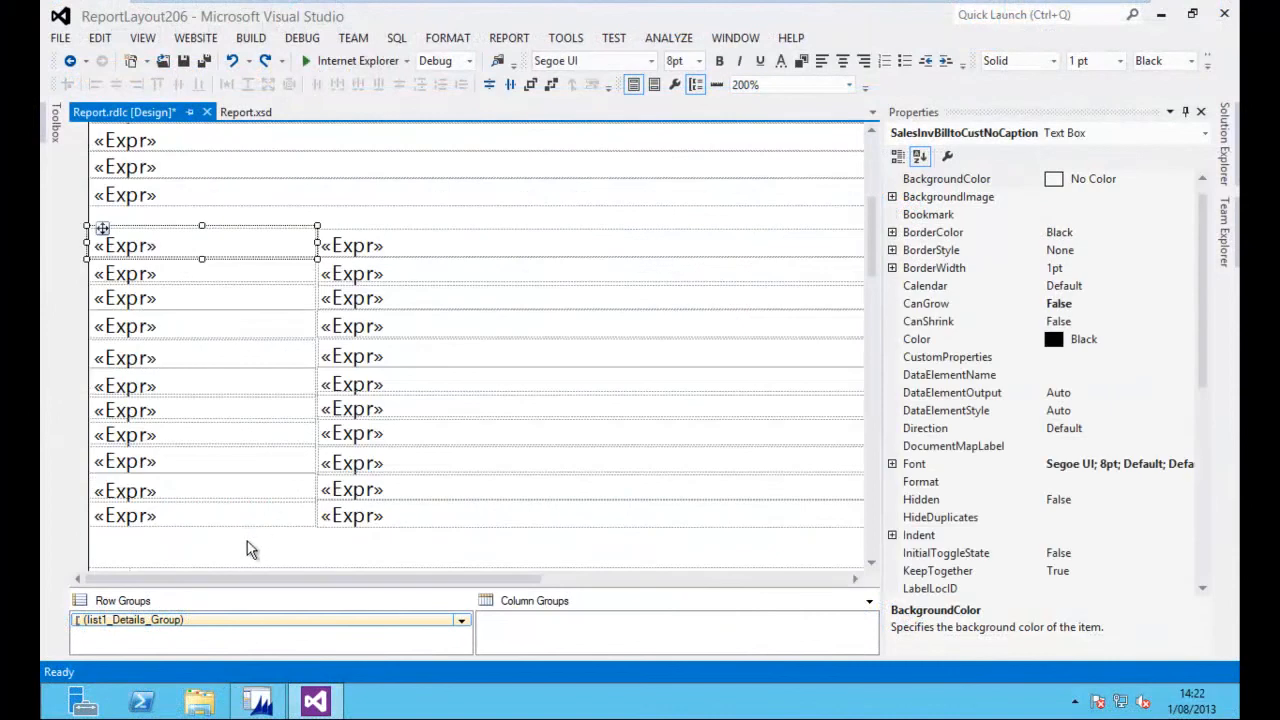
Stack the eleven text boxes in the lower block's left column with equal height, aligned left edges and no vertical spacing.
{"action": "left_click_drag", "start_coordinate": [247, 541], "coordinate": [147, 240]}
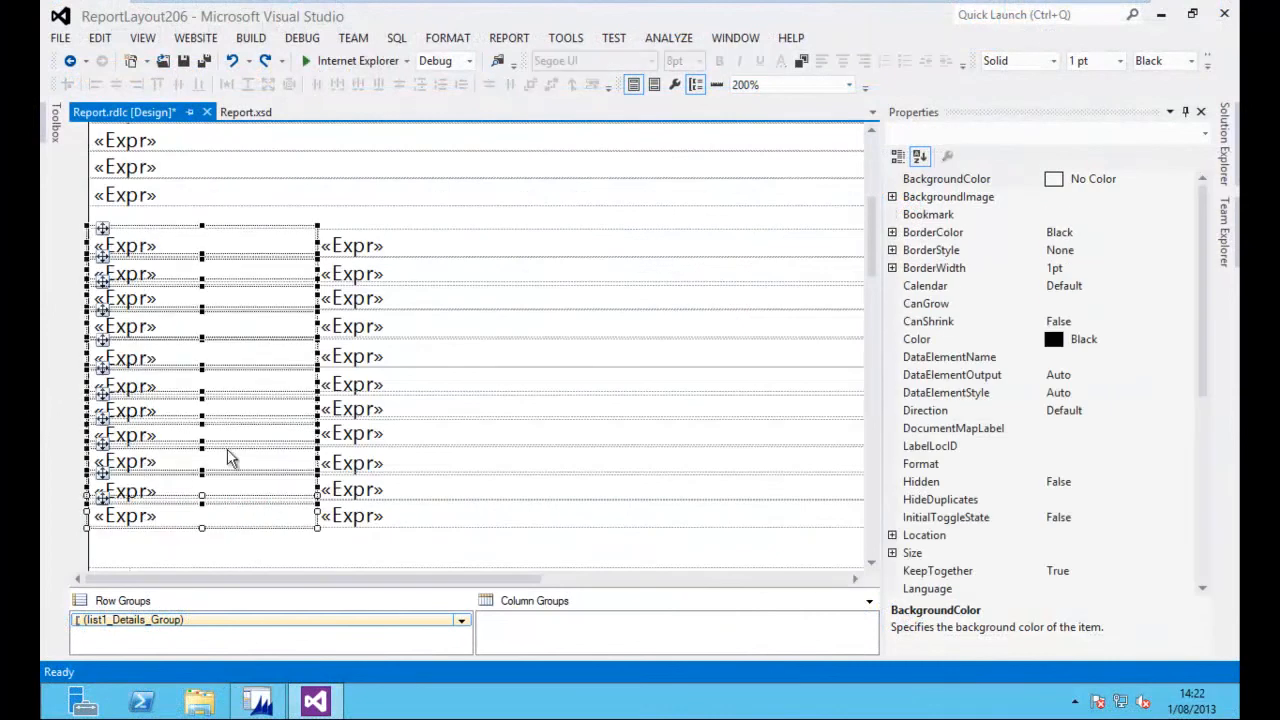
{"action": "left_click", "coordinate": [246, 87]}
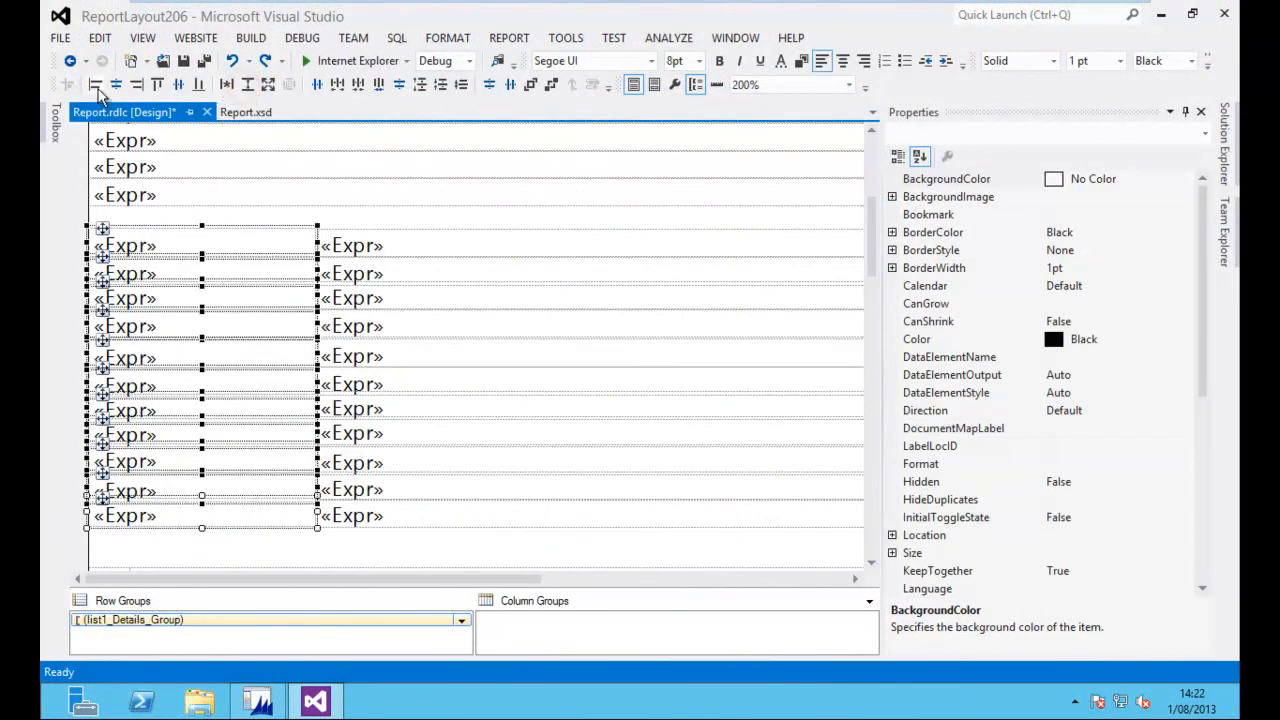
{"action": "left_click", "coordinate": [97, 86]}
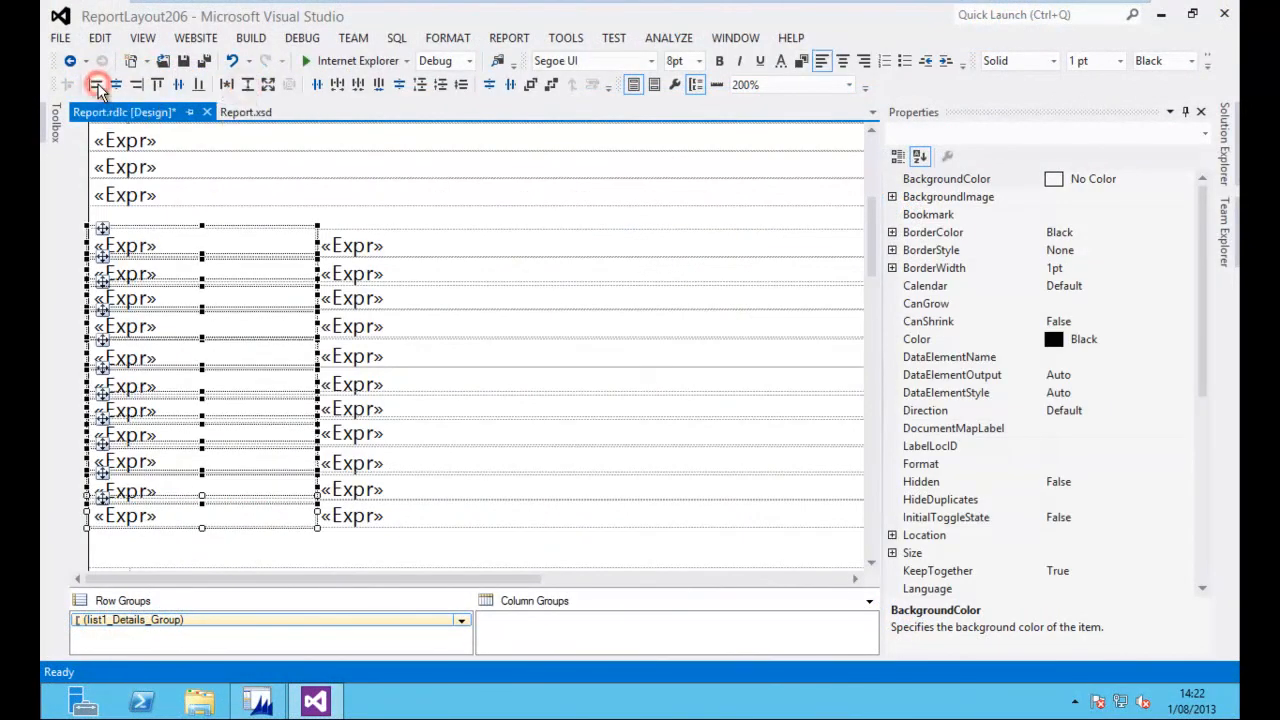
{"action": "left_click", "coordinate": [463, 85]}
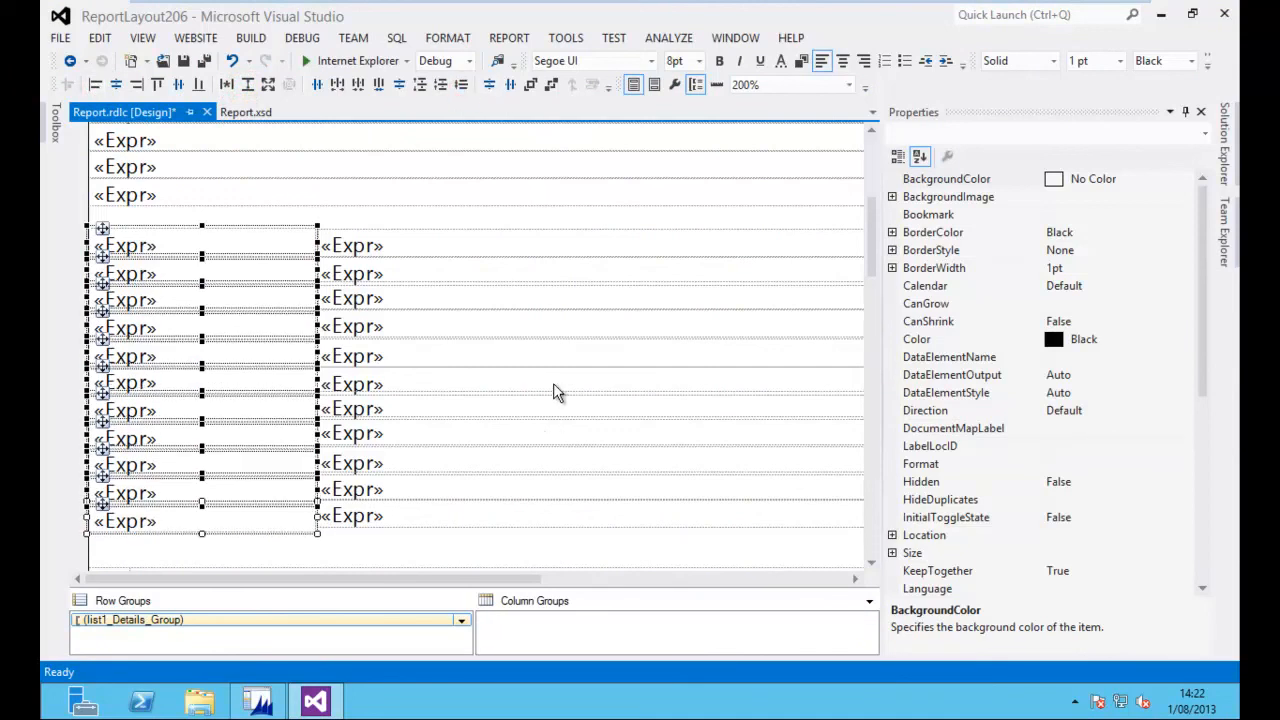
Give the eleven text boxes in the adjacent wide column the same width and height, and align their left edges.
{"action": "left_click", "coordinate": [438, 557]}
{"action": "left_click_drag", "start_coordinate": [438, 550], "coordinate": [364, 234]}
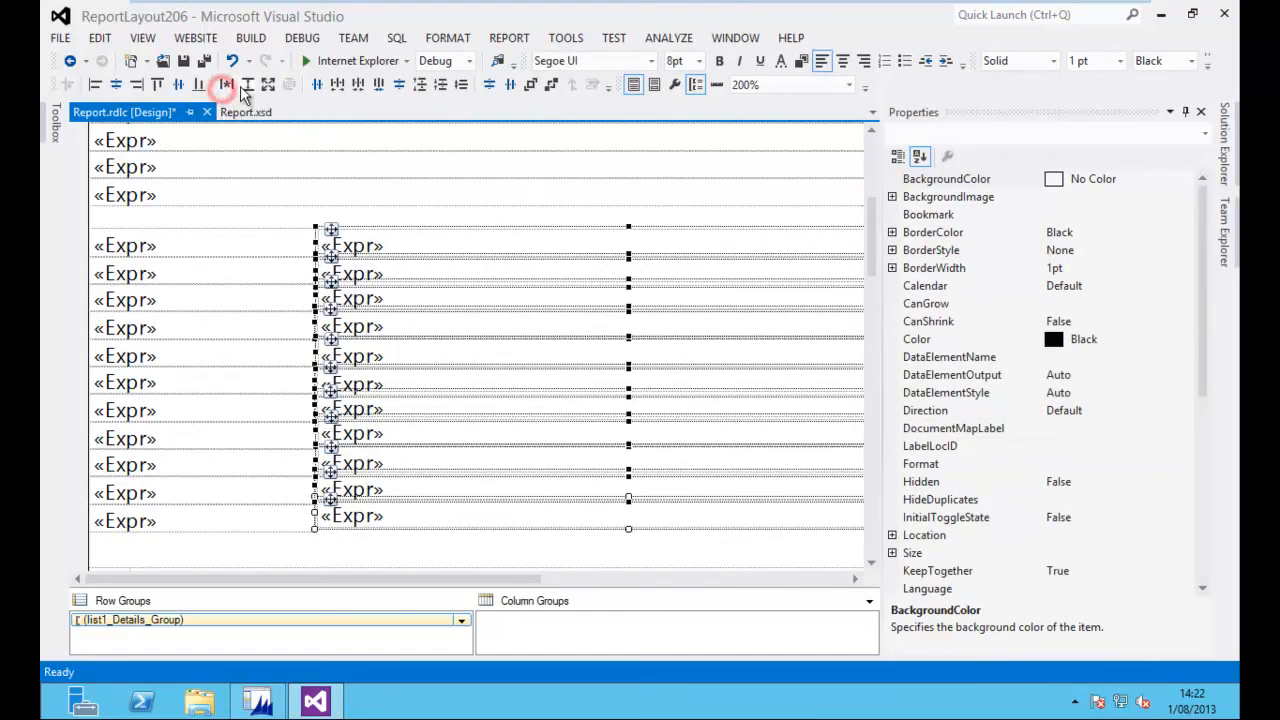
{"action": "left_click", "coordinate": [250, 88]}
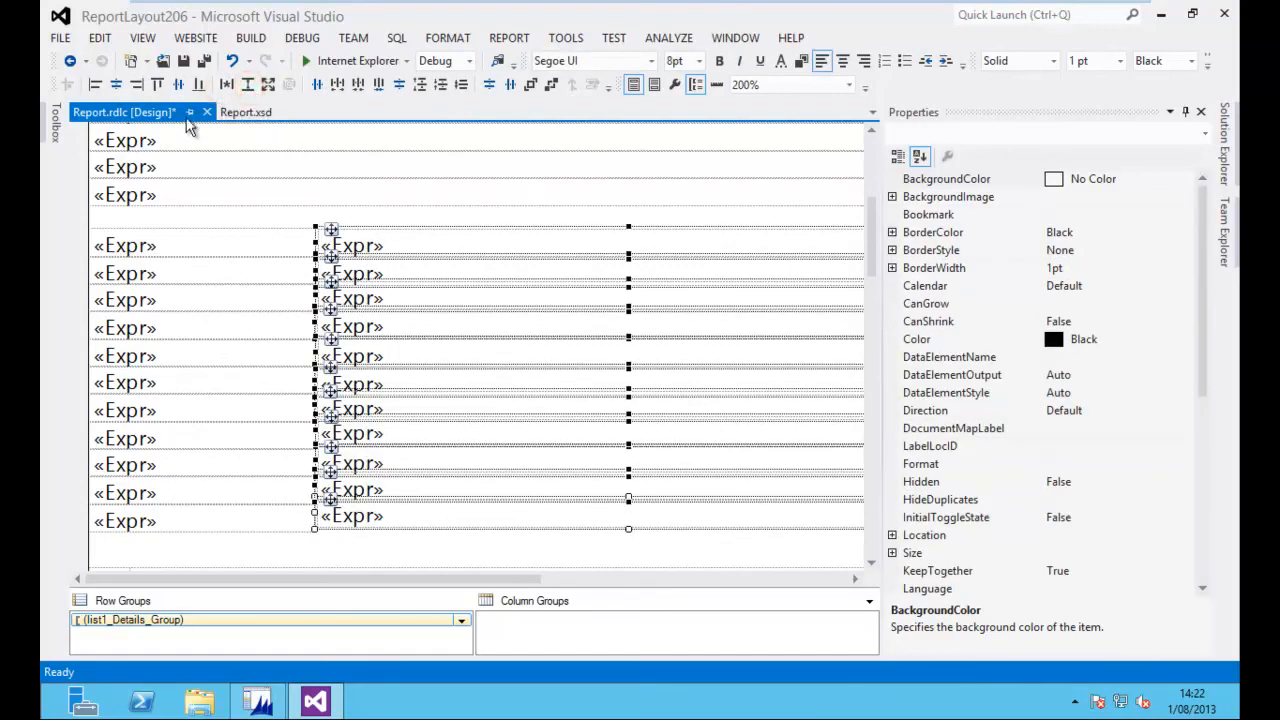
{"action": "left_click", "coordinate": [95, 85]}
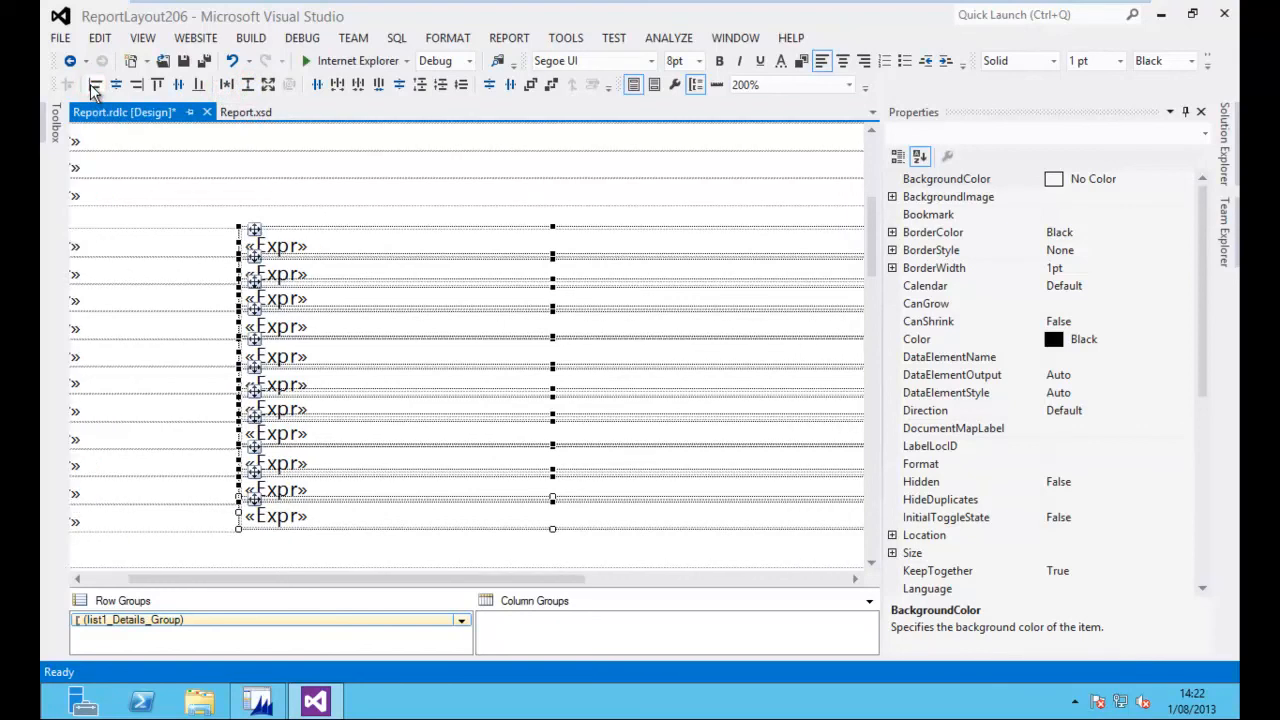